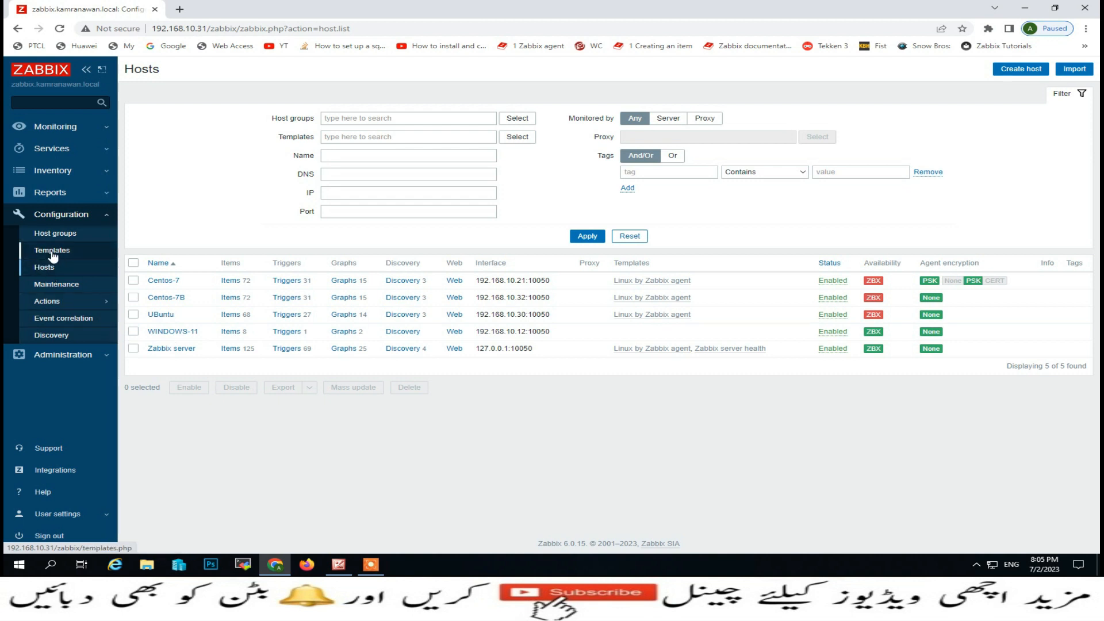
Open the template configuration list and examine the number of existing templates and the entries on its last page
click(53, 251)
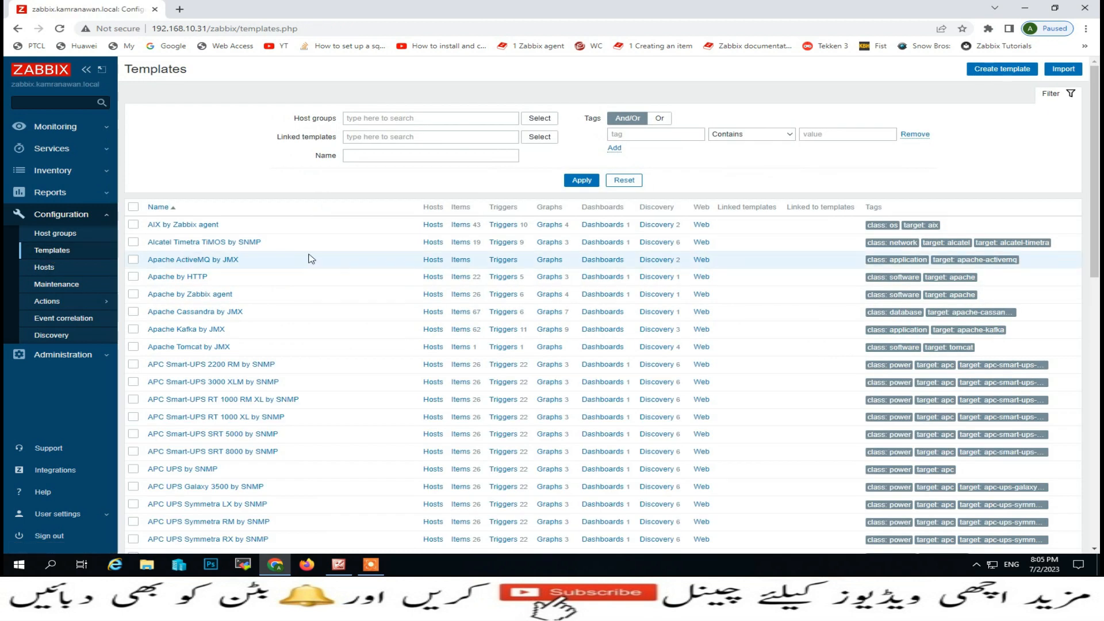
scroll(311, 250, down, 1)
scroll(311, 250, down, 10)
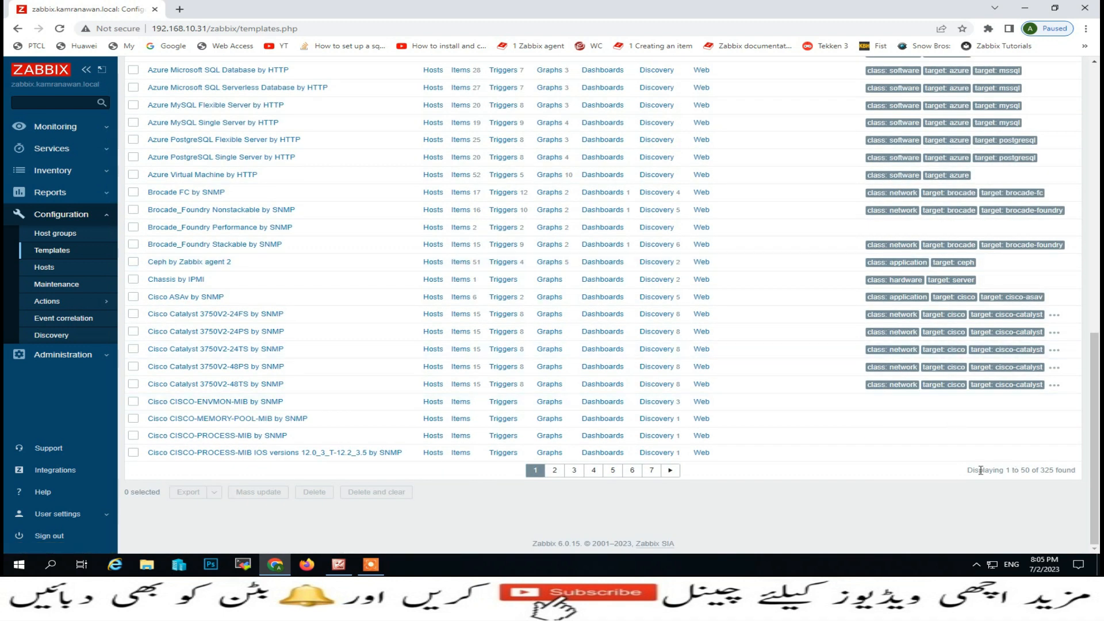
drag(977, 469, 1032, 470)
click(1077, 471)
click(656, 473)
scroll(638, 462, down, 3)
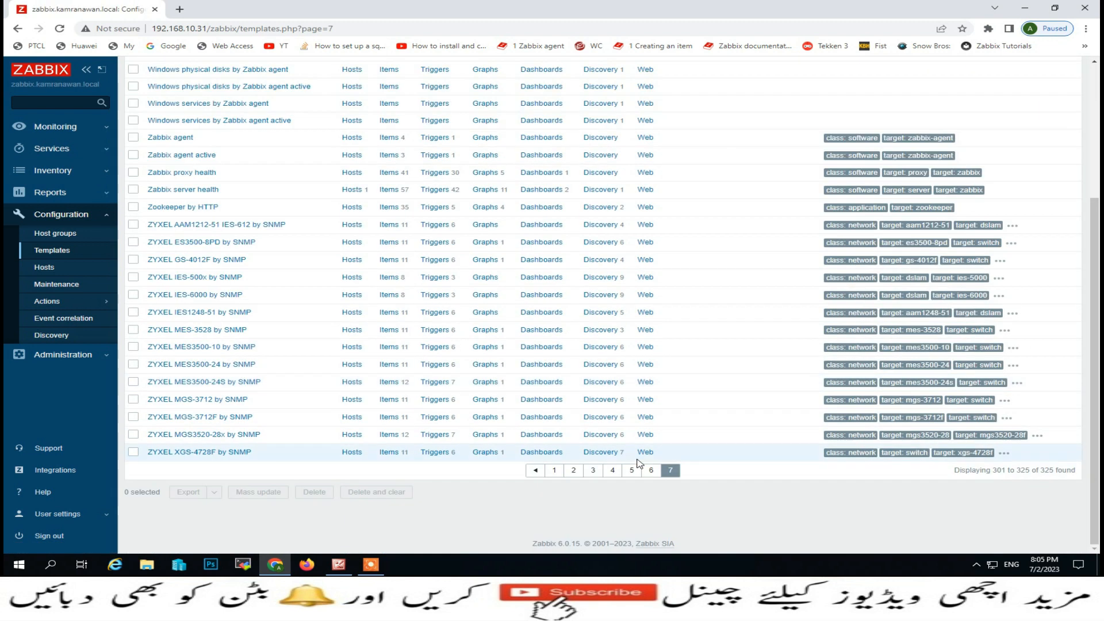
click(554, 470)
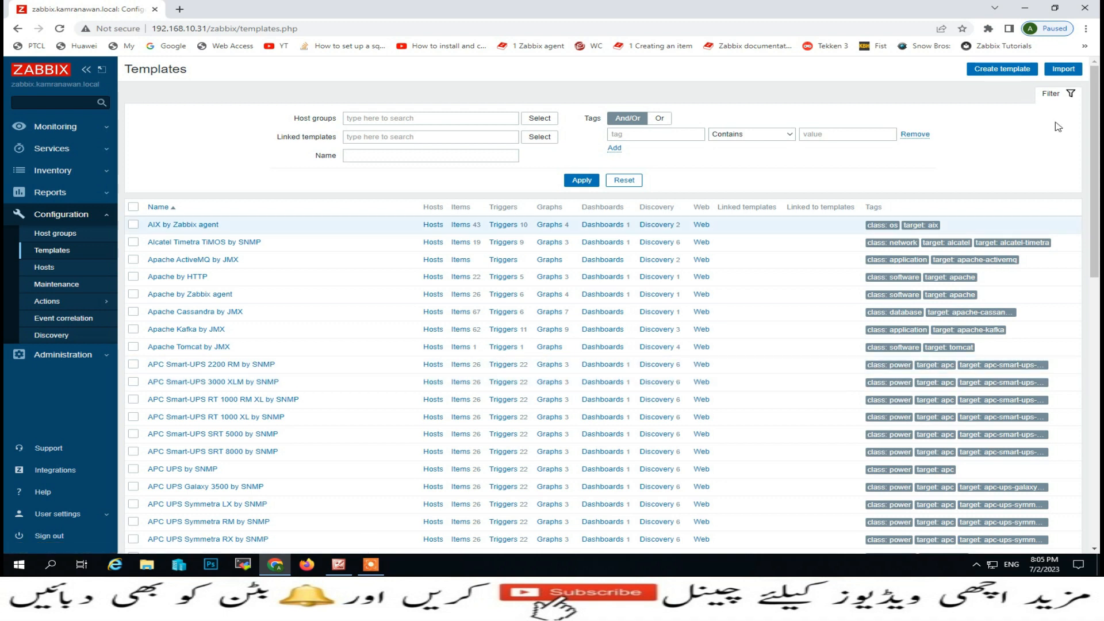
Create a template named Windows Basic in the windows servers group
click(991, 70)
click(392, 118)
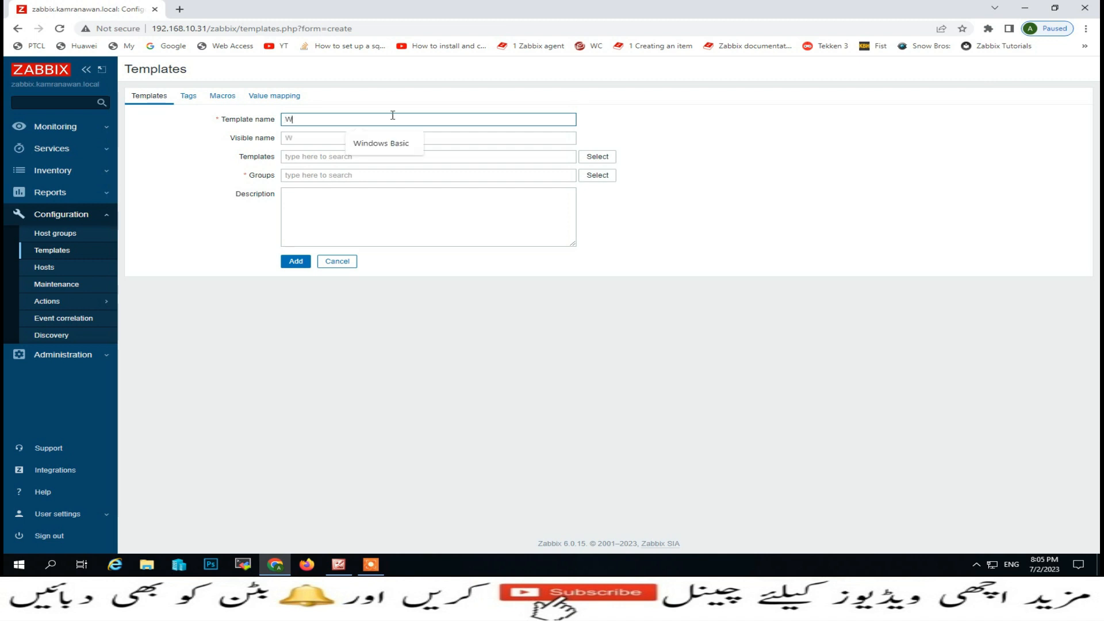
text(Windows Basic)
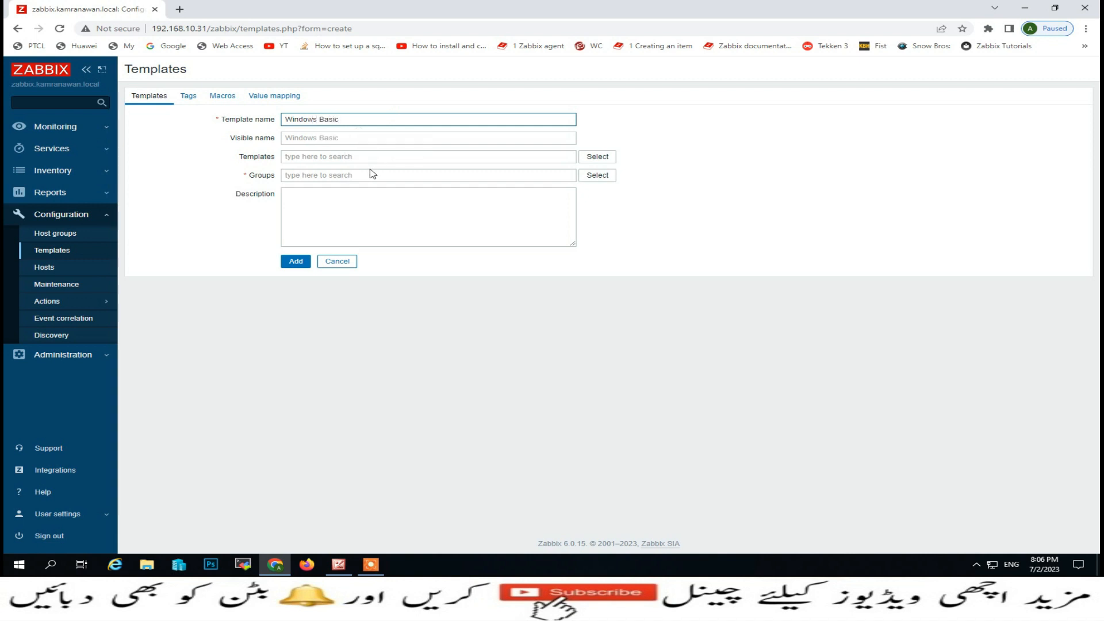
click(604, 177)
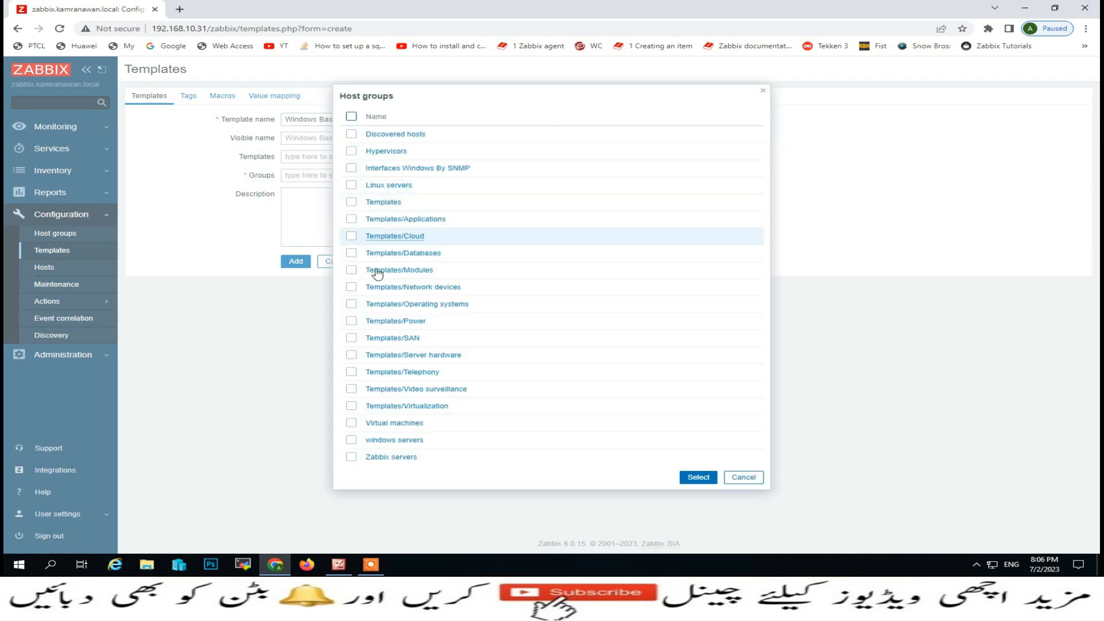
click(387, 441)
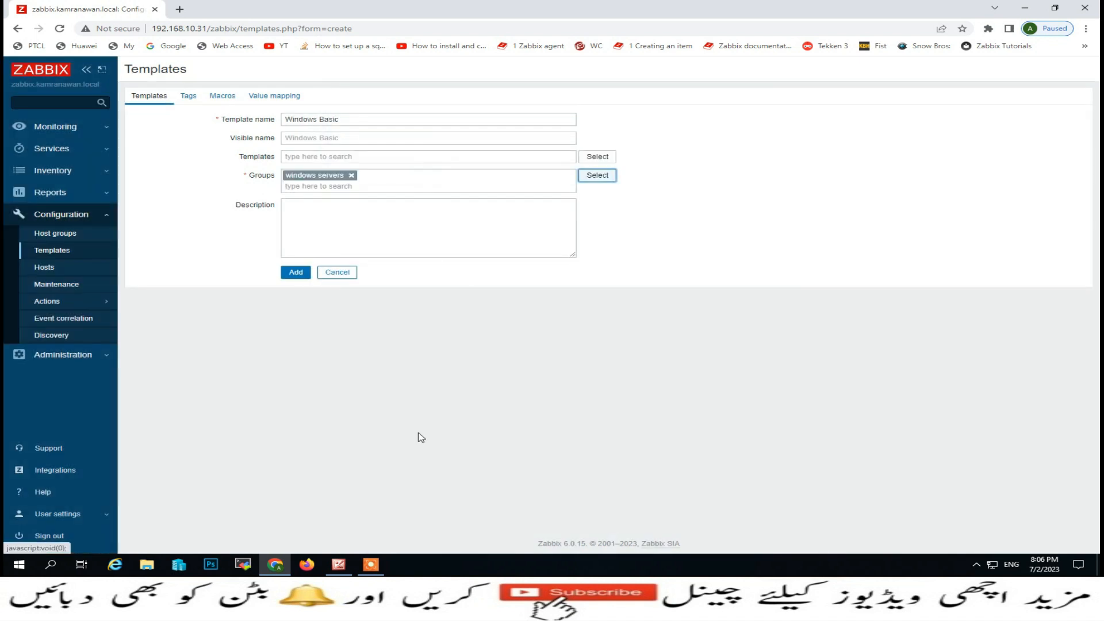
click(296, 273)
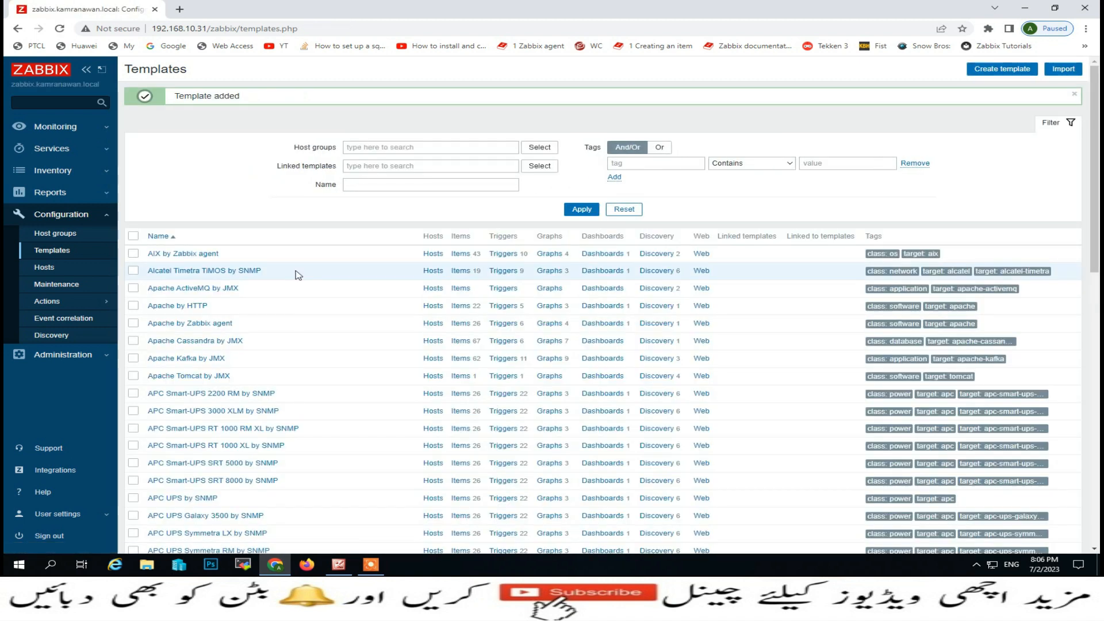
Filter the templates by the name windows and check the item list of the Windows Basic template
click(378, 188)
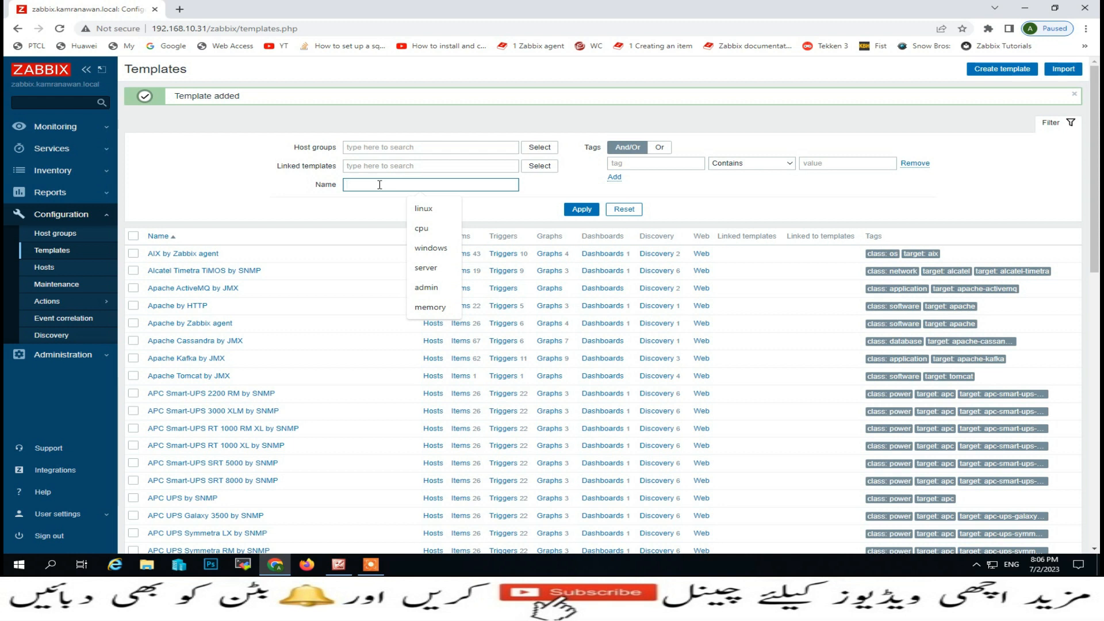
text(windows)
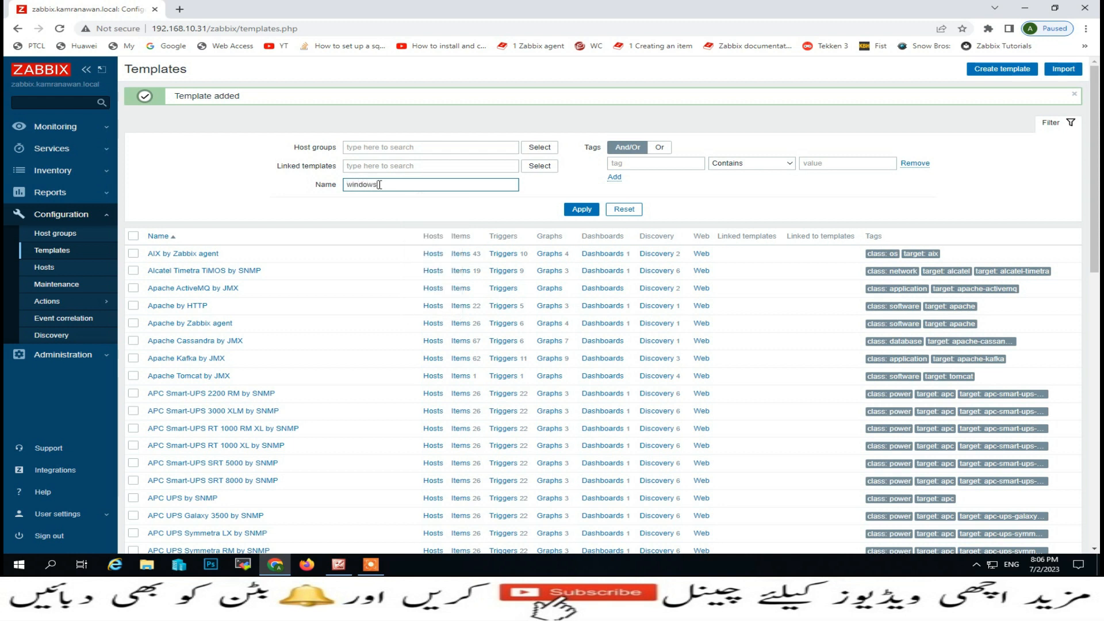
click(578, 209)
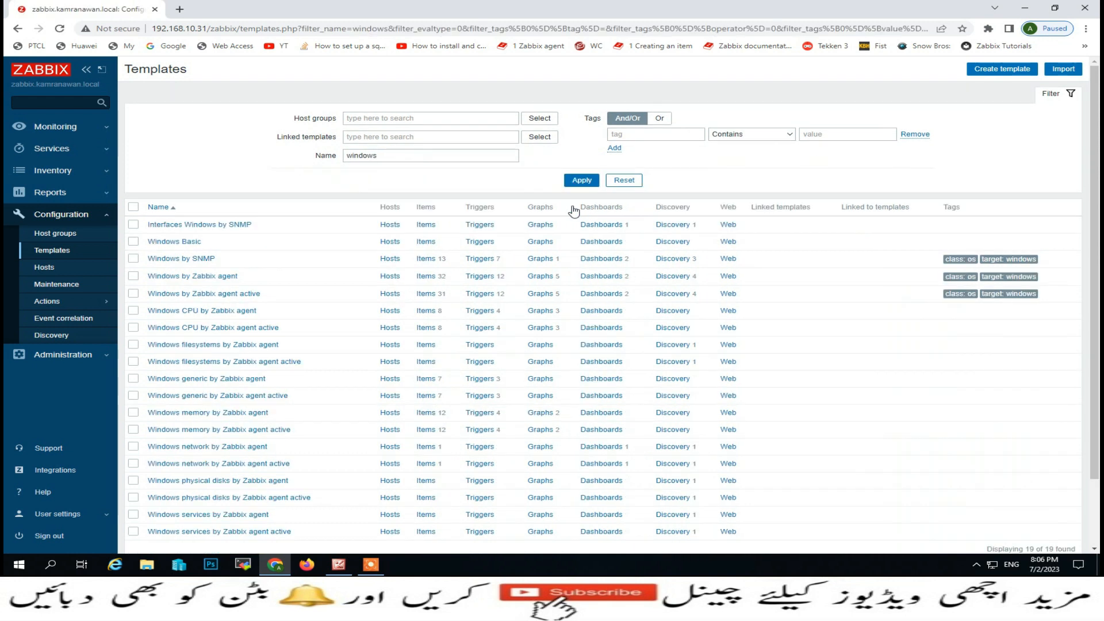
click(134, 242)
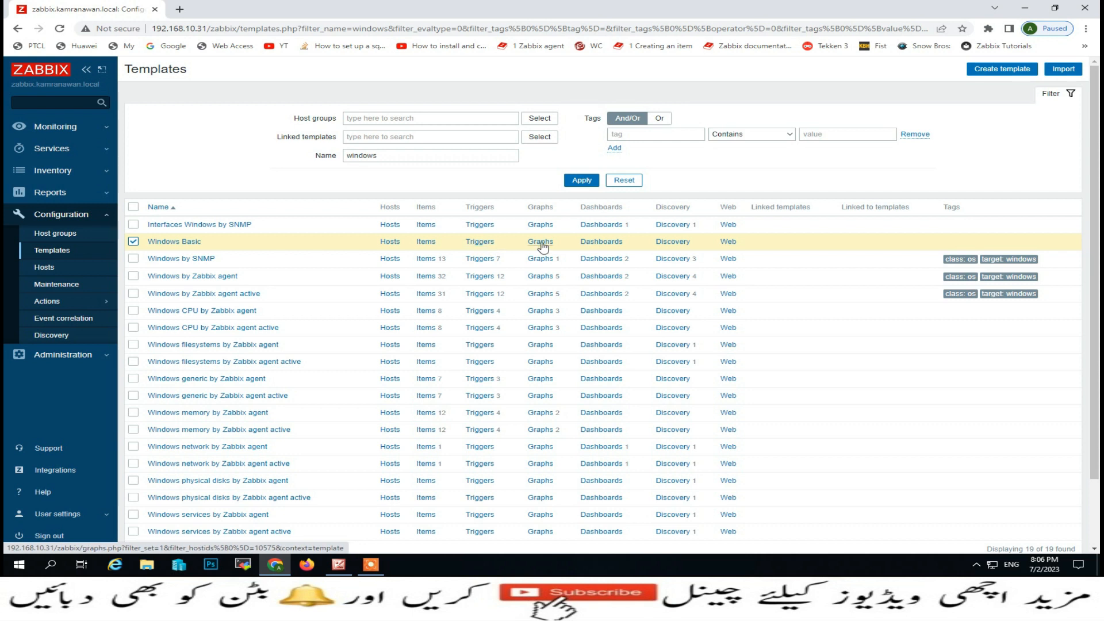
click(432, 244)
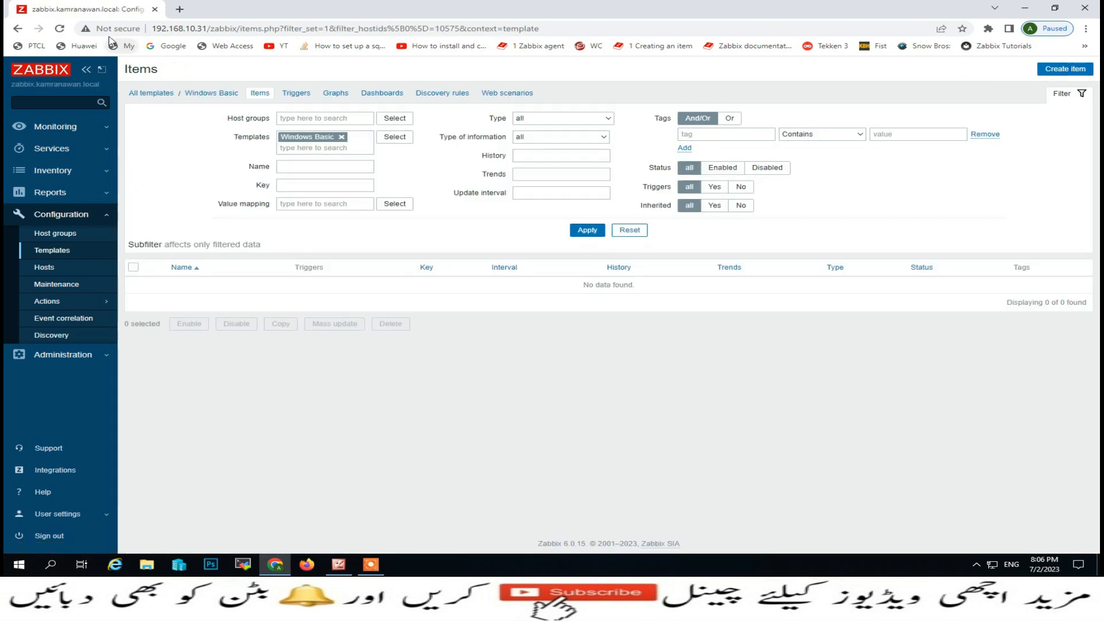
click(20, 33)
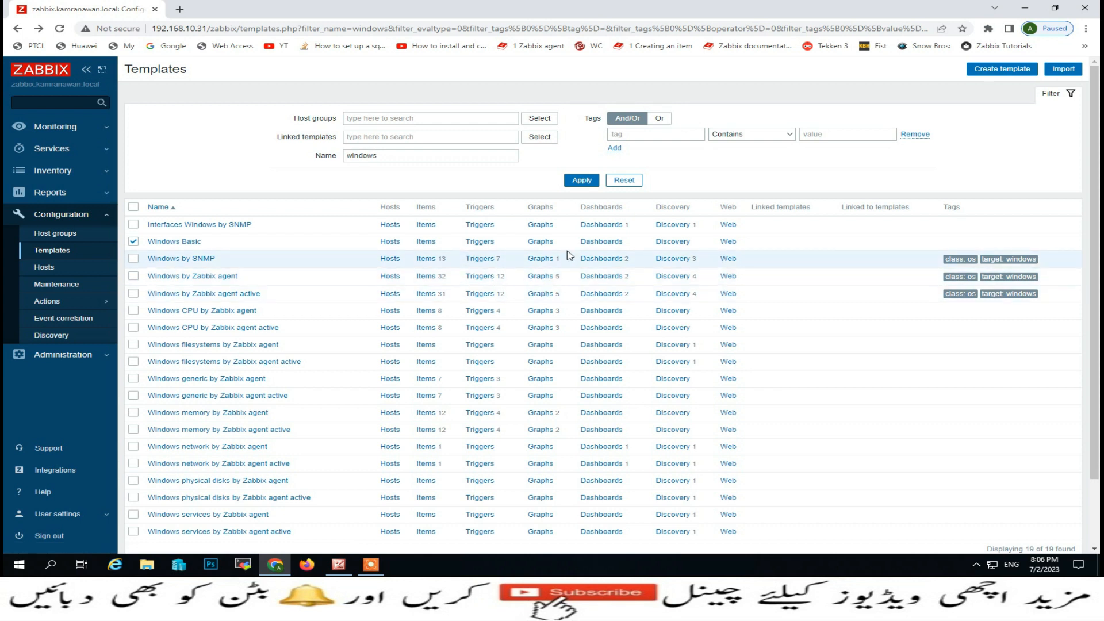
Copy all items of the WINDOWS-11 host to the Windows Basic template
click(46, 268)
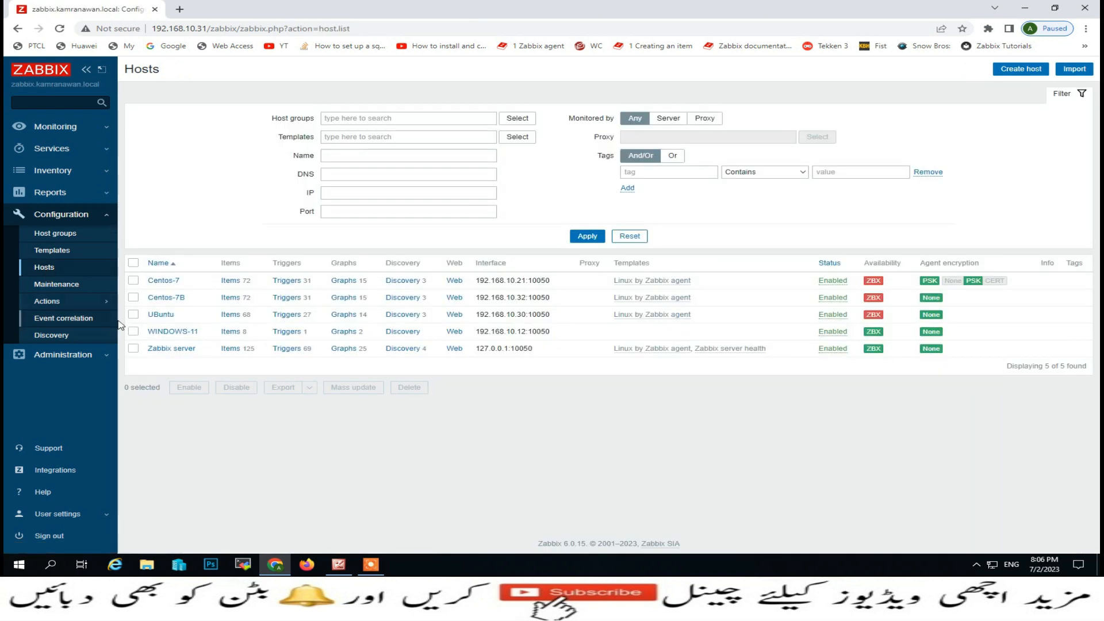
click(232, 334)
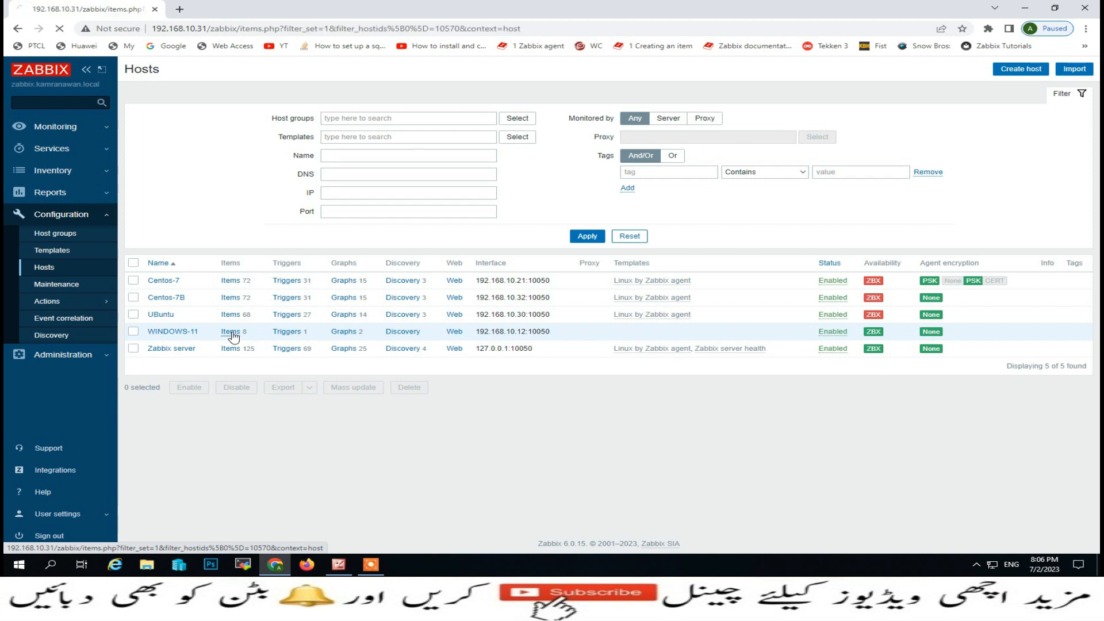
scroll(432, 348, down, 2)
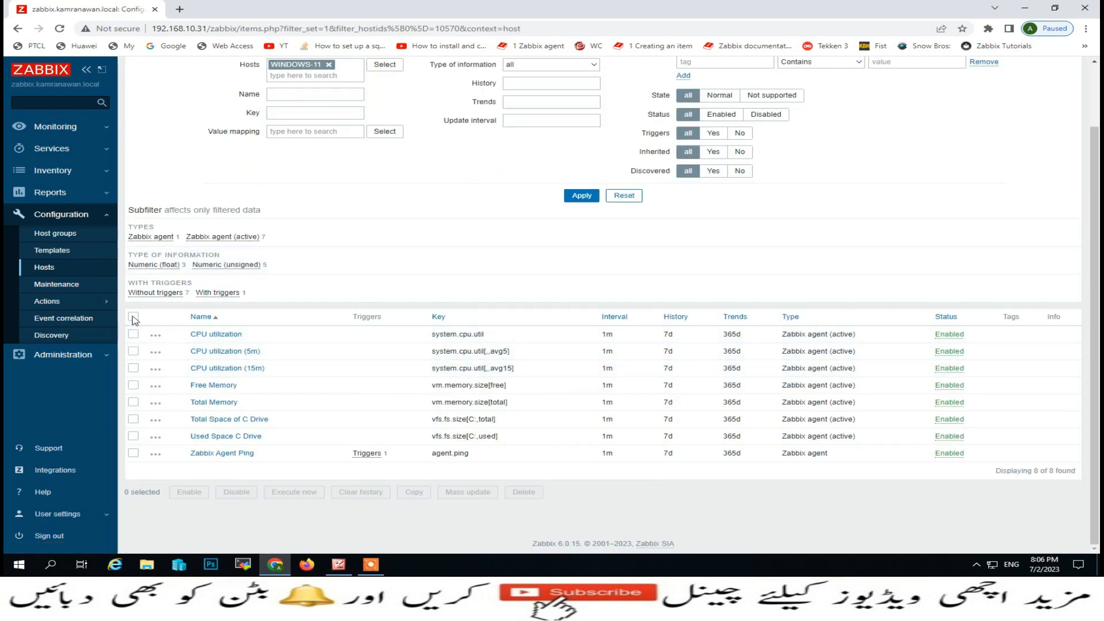
click(134, 317)
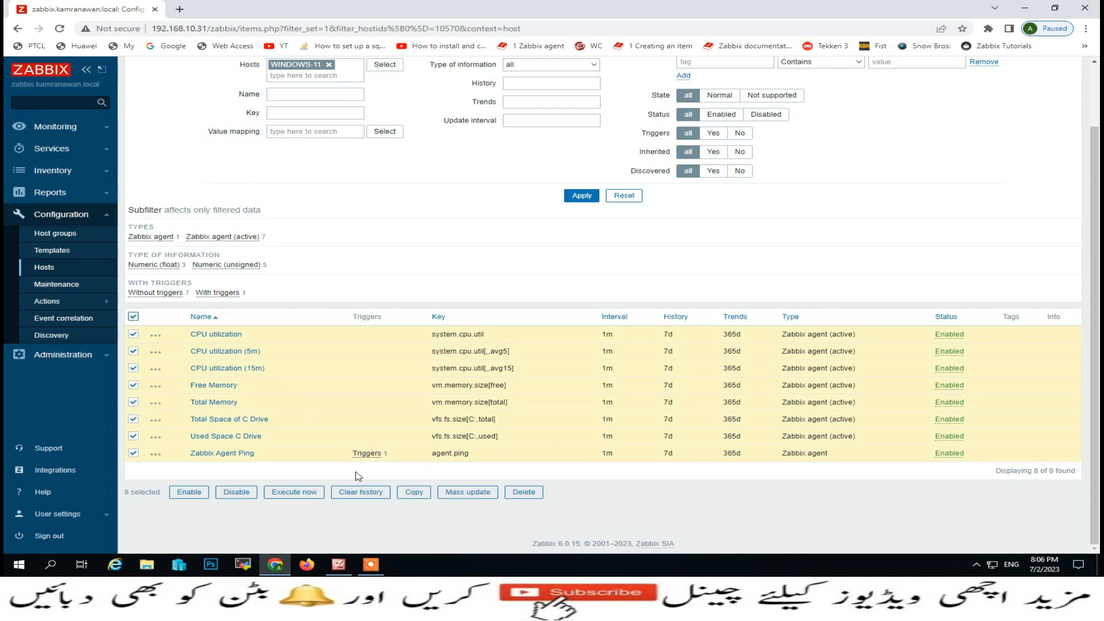
click(409, 496)
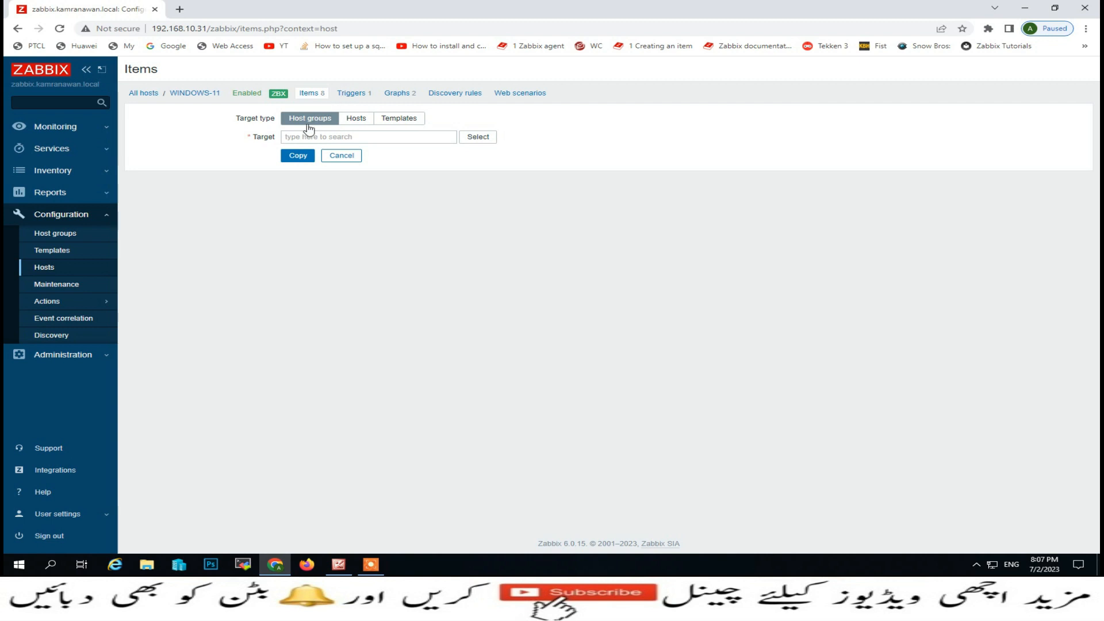
click(395, 120)
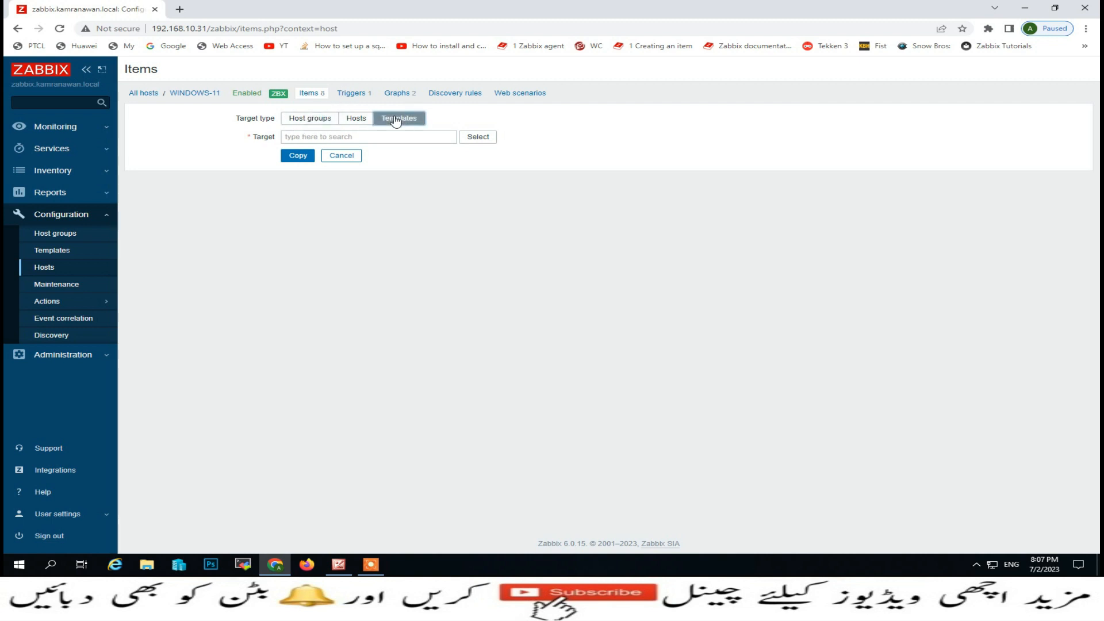
click(477, 137)
click(350, 159)
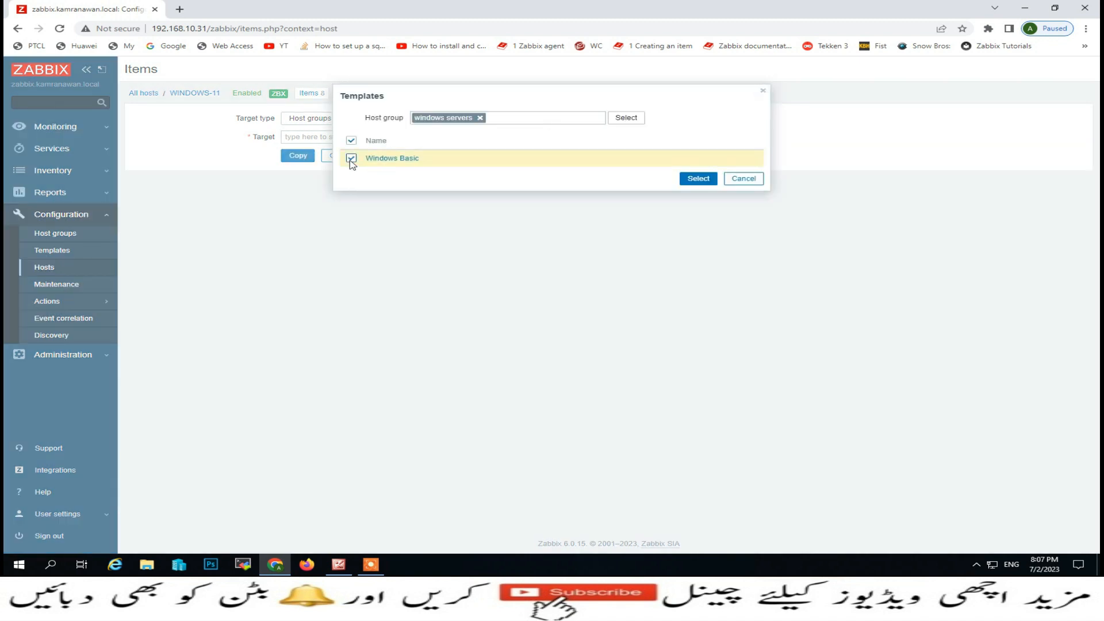
click(699, 182)
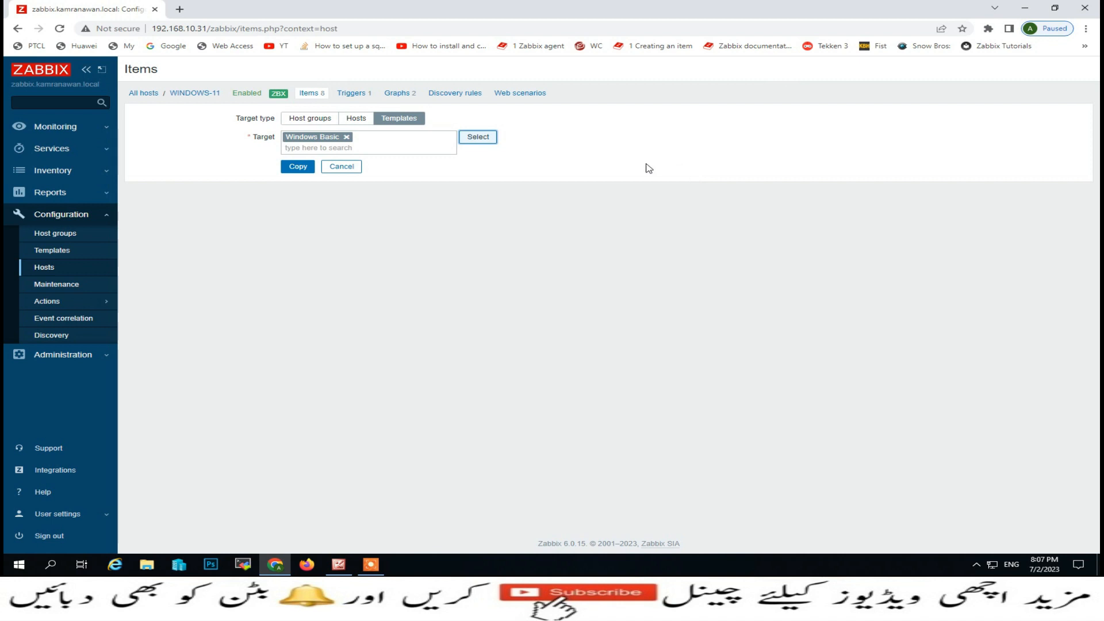
click(297, 167)
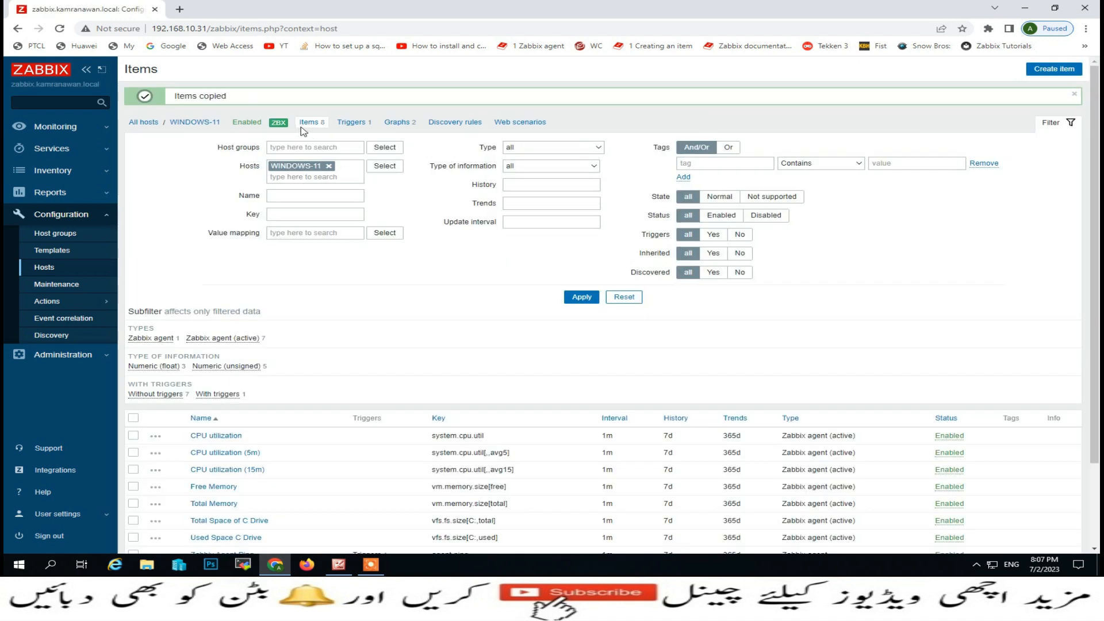
Copy the WINDOWS-11 host's NODATA for 120 seconds trigger to the Windows Basic template
click(347, 123)
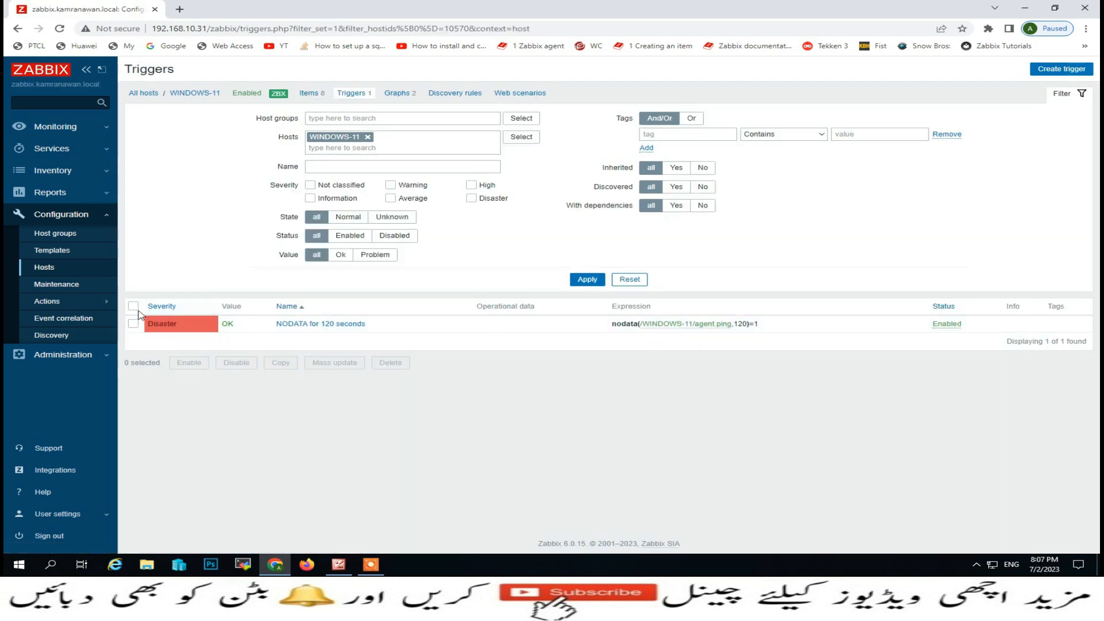
click(133, 307)
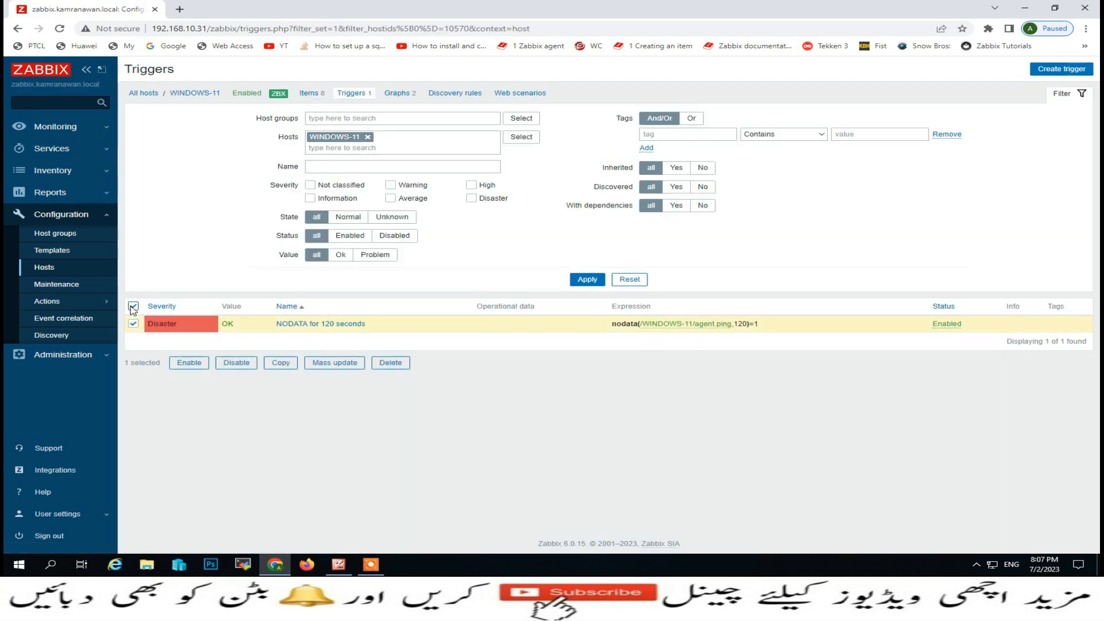
click(281, 363)
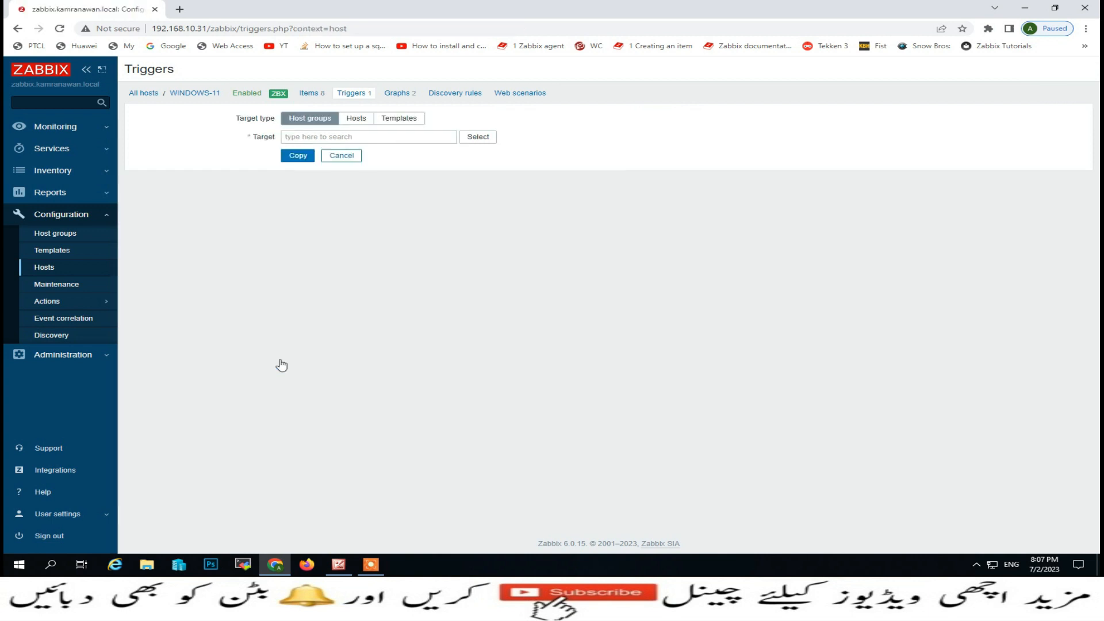
click(412, 122)
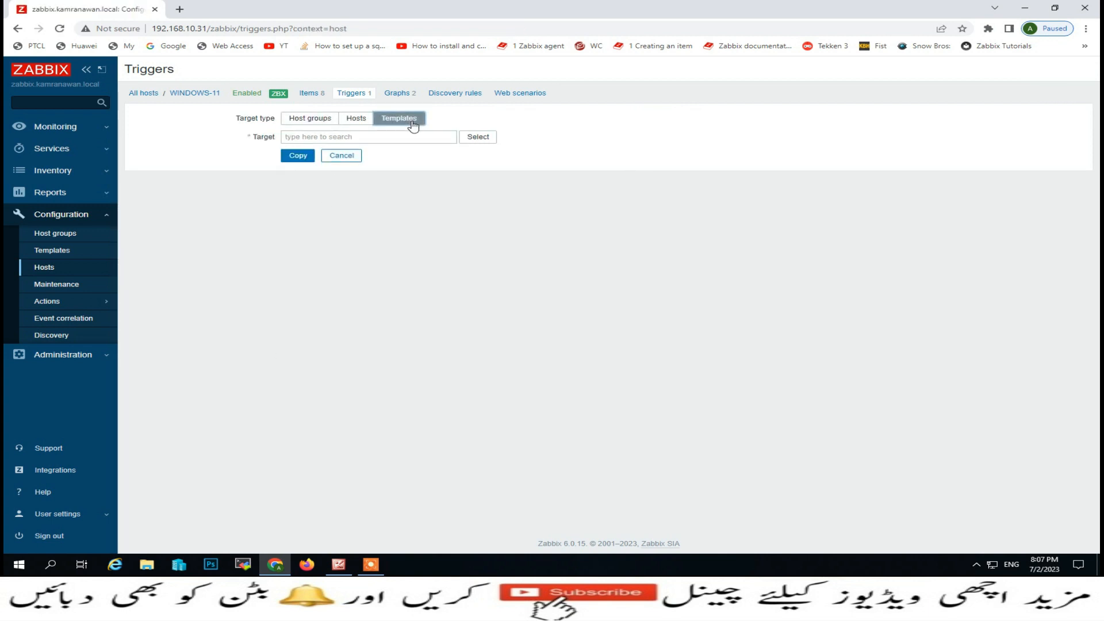
click(478, 137)
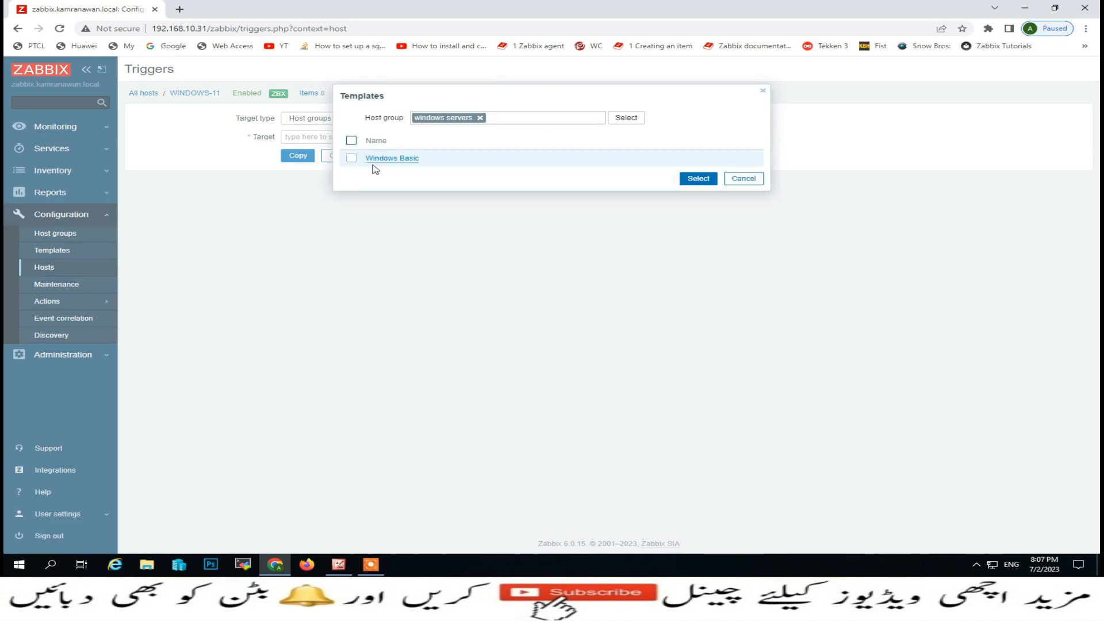
click(351, 158)
click(698, 179)
click(298, 168)
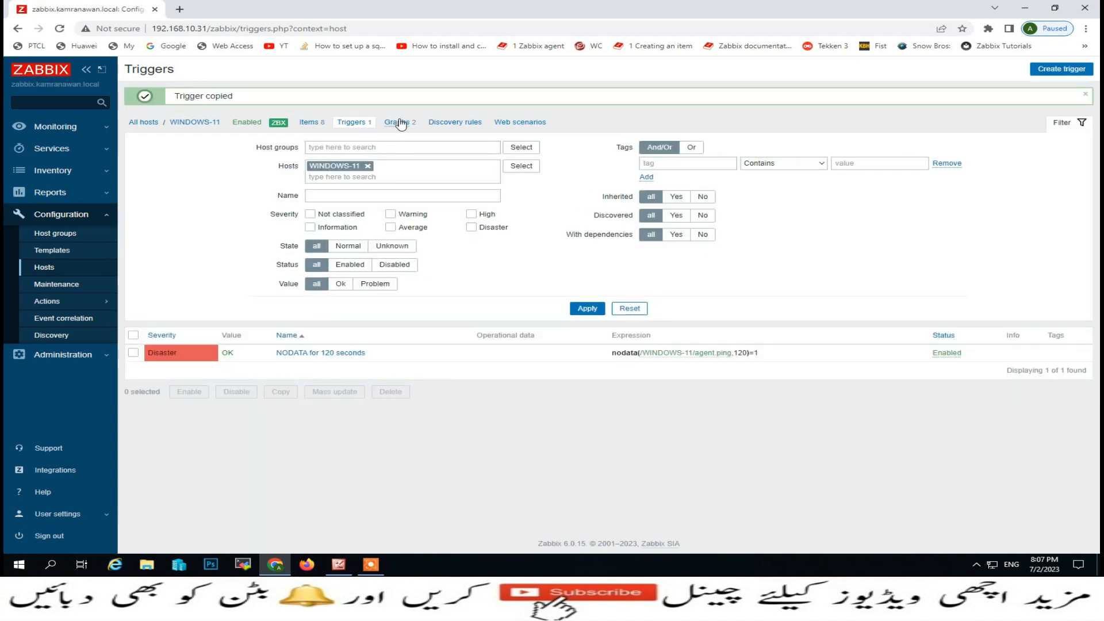
Copy the CPU utilization and Memory graphs of the WINDOWS-11 host to the Windows Basic template
click(399, 121)
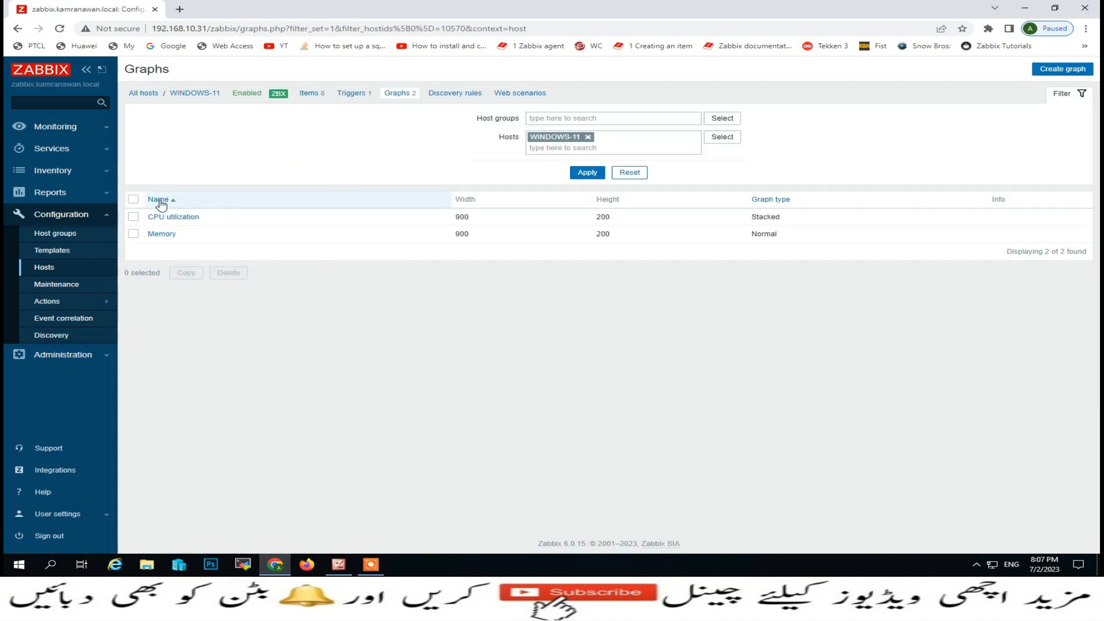
click(133, 200)
click(186, 272)
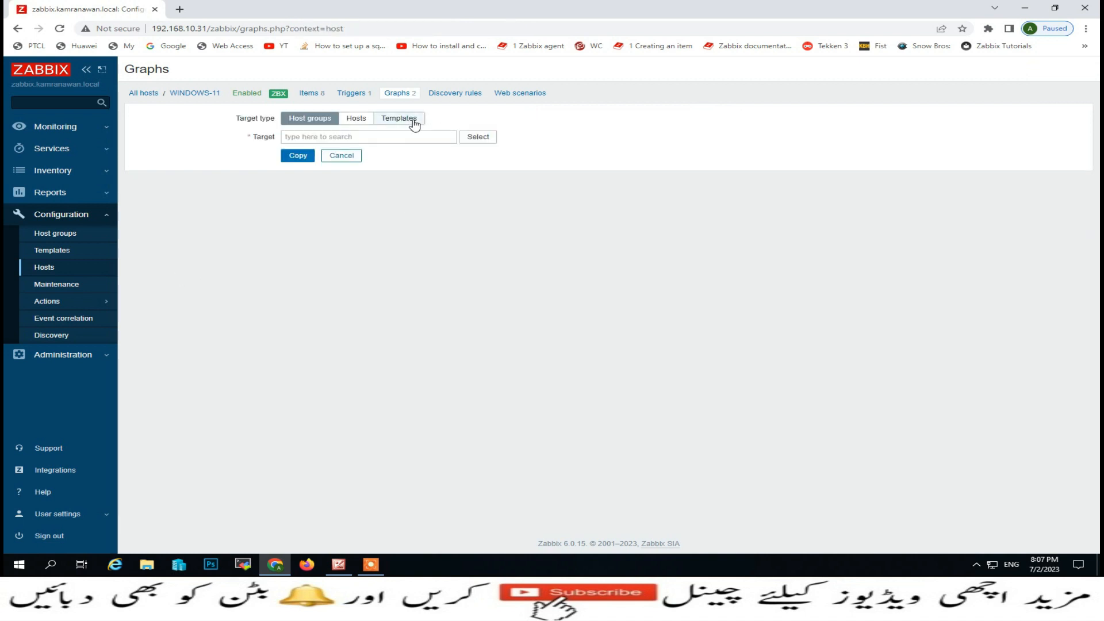
click(410, 119)
click(479, 139)
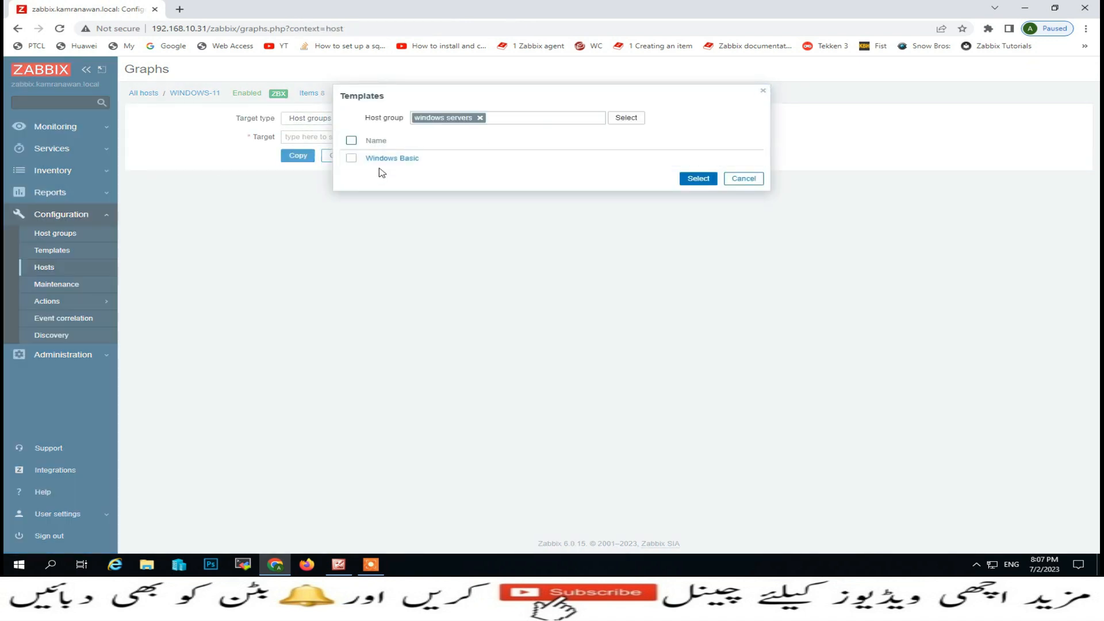
click(351, 159)
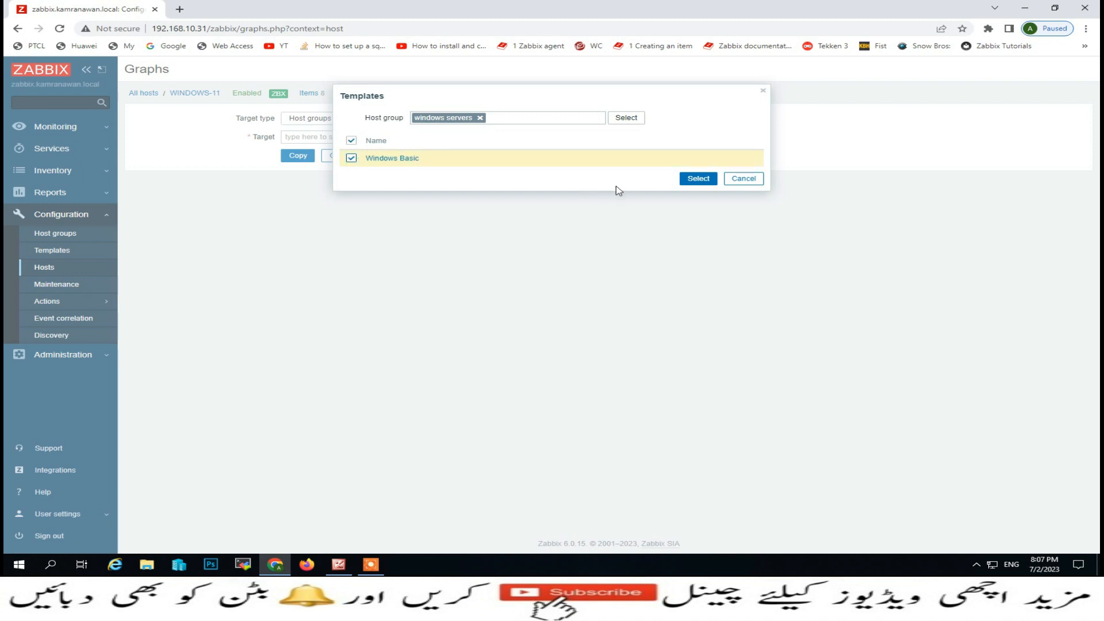
click(697, 178)
click(299, 167)
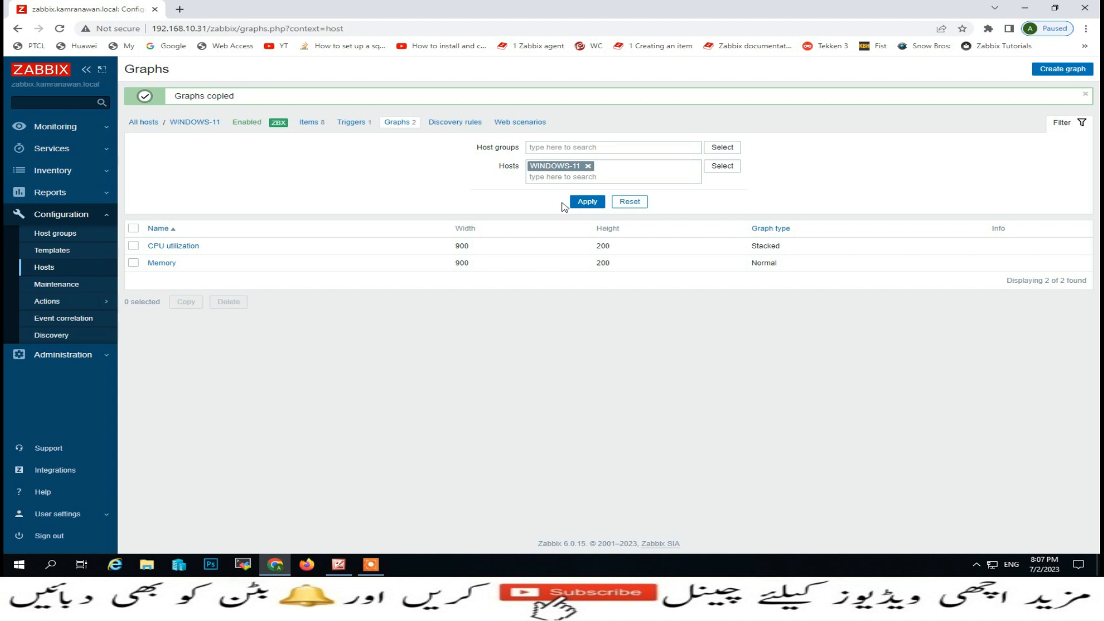
Return to the template list and check the items copied into the Windows Basic template
click(587, 203)
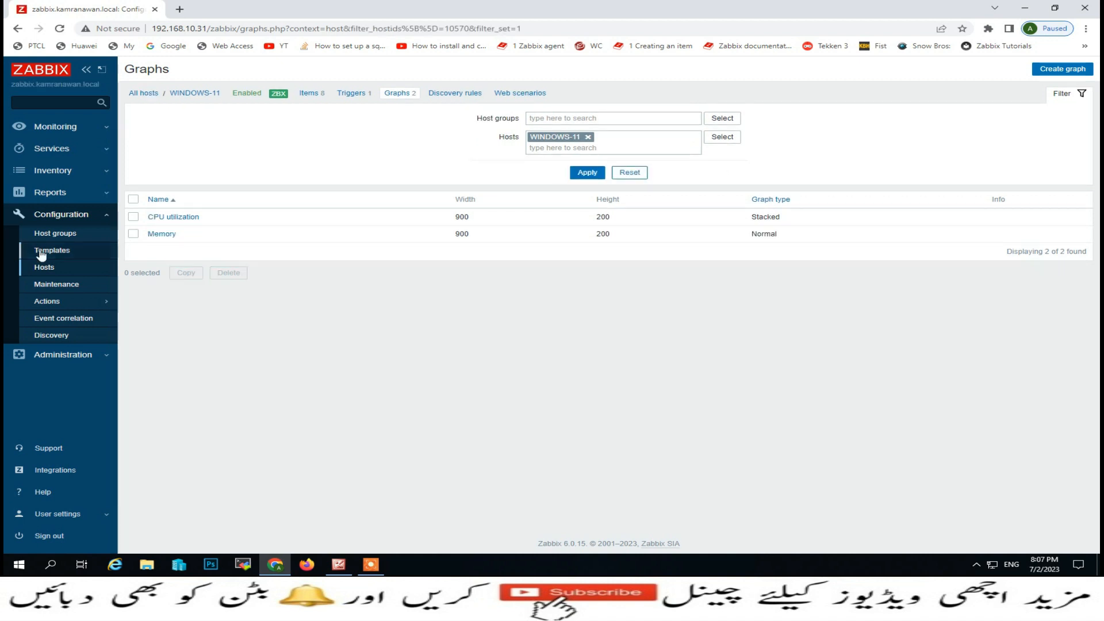
click(41, 253)
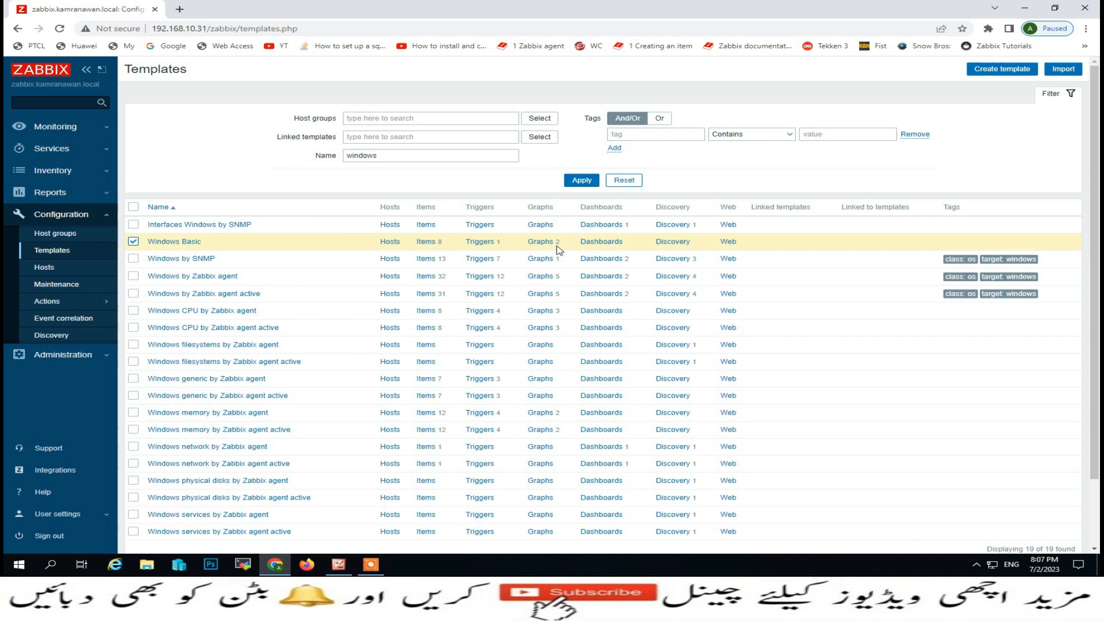
click(424, 243)
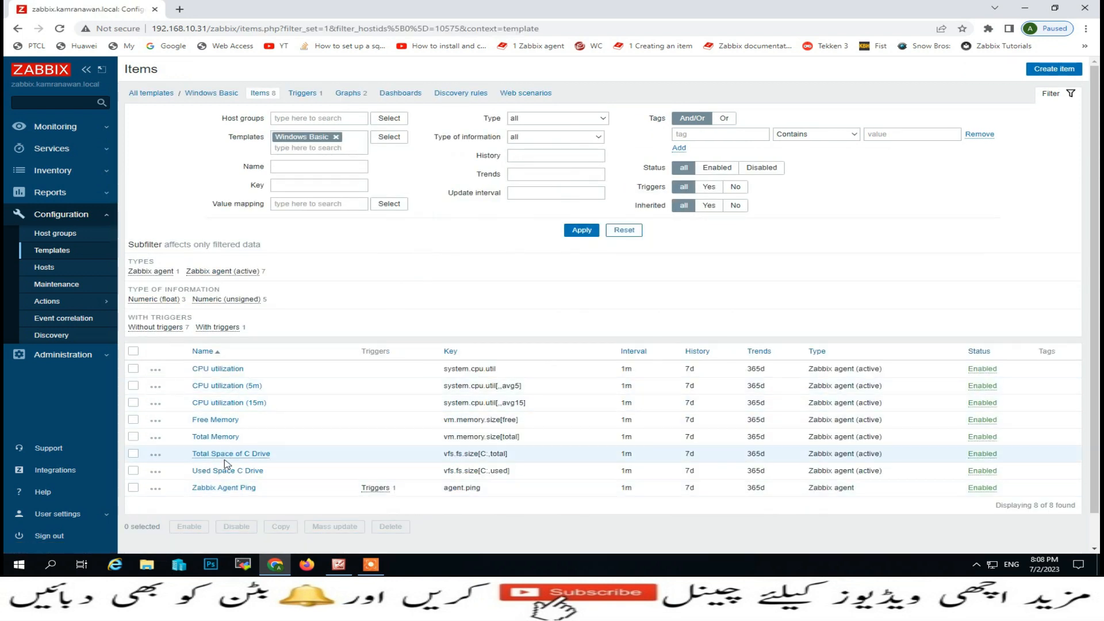
Delete all items of the WINDOWS-11 host and check its trigger and graph lists
click(46, 272)
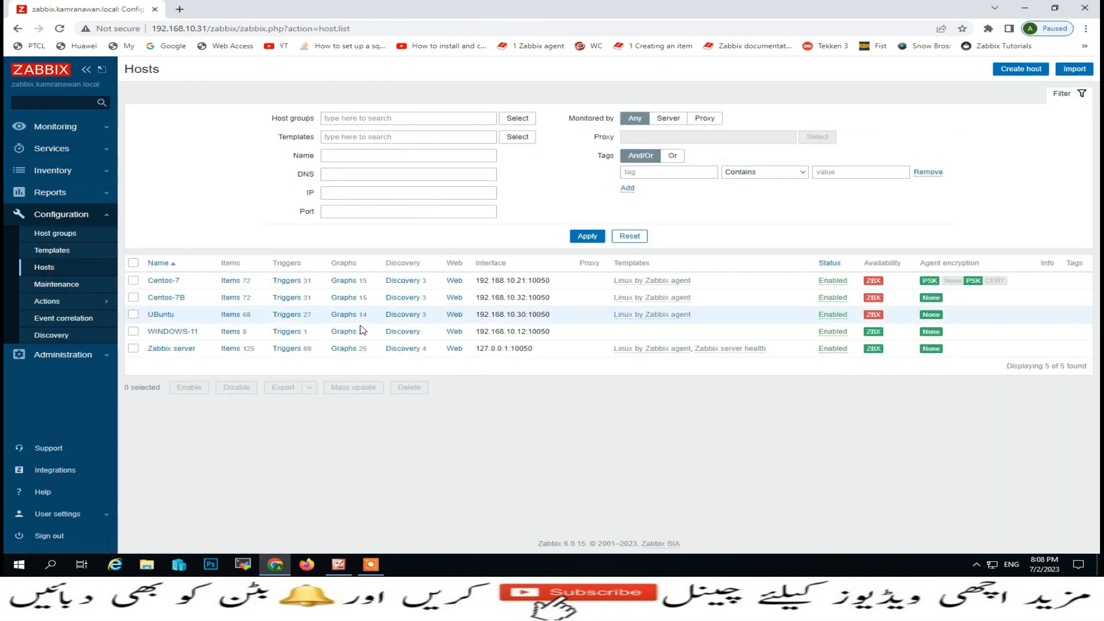
click(230, 332)
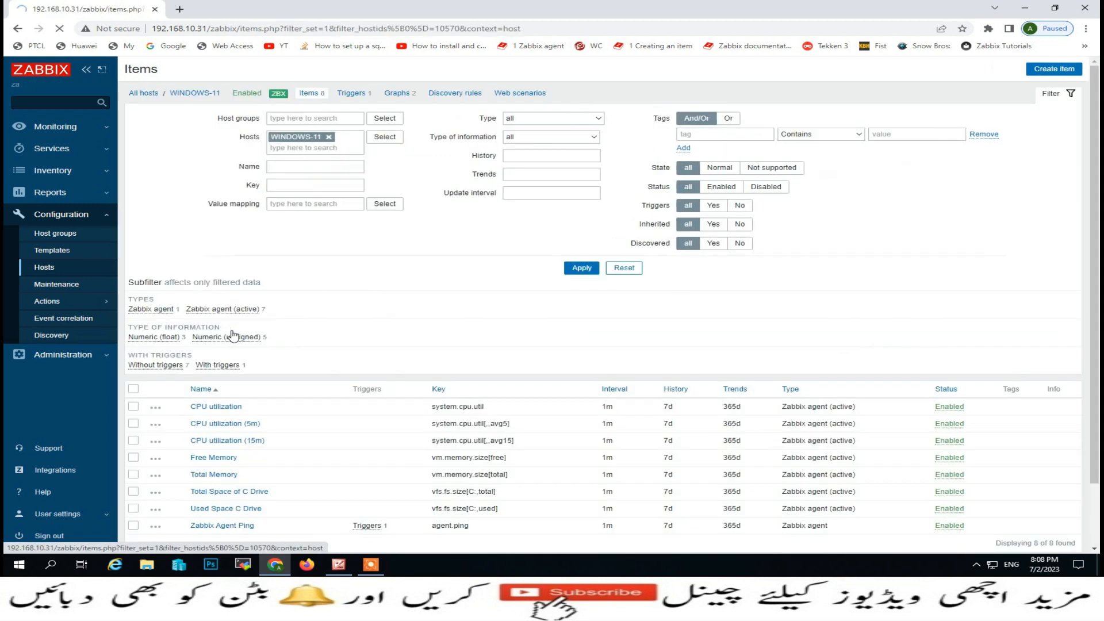
click(133, 390)
scroll(148, 392, down, 2)
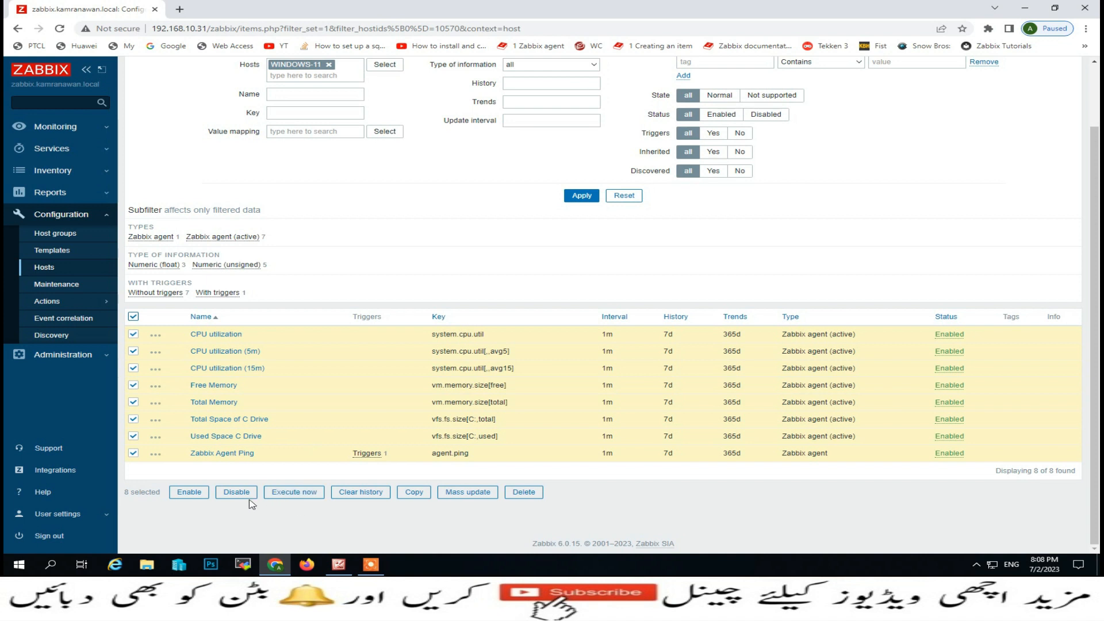
click(520, 494)
click(615, 92)
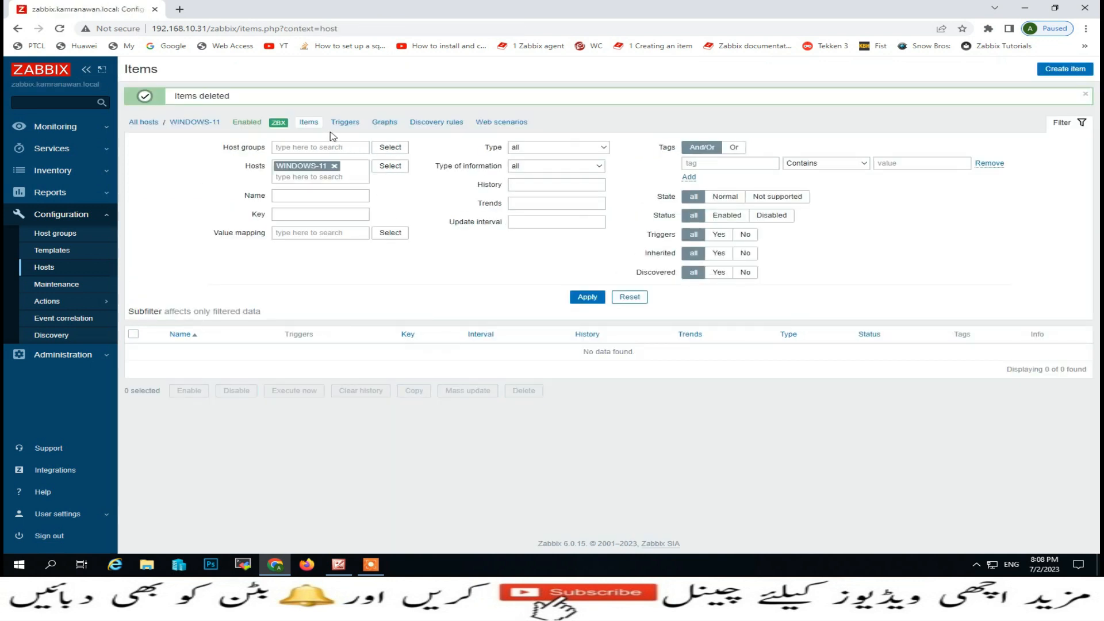
click(340, 123)
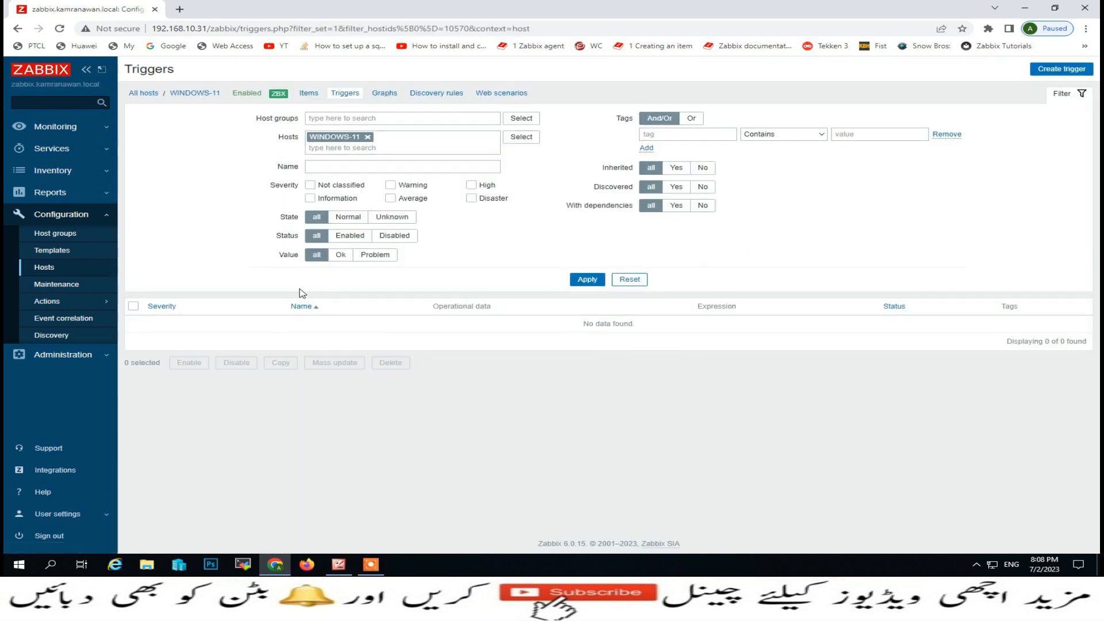
click(383, 94)
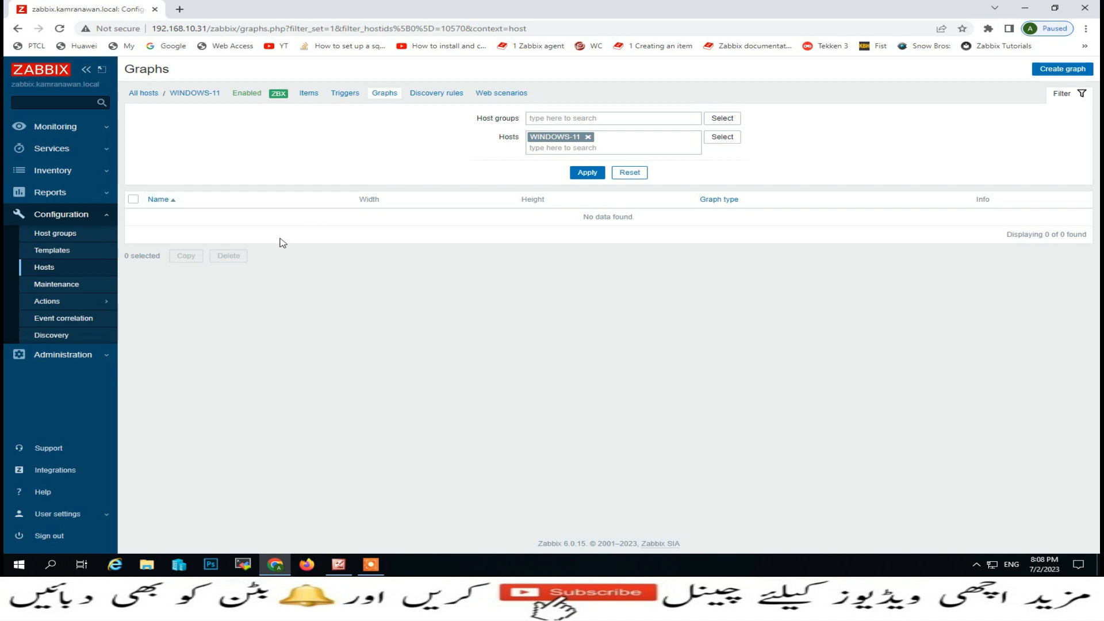
Link the Windows Basic template from the windows servers group to the WINDOWS-11 host and save the host
click(57, 269)
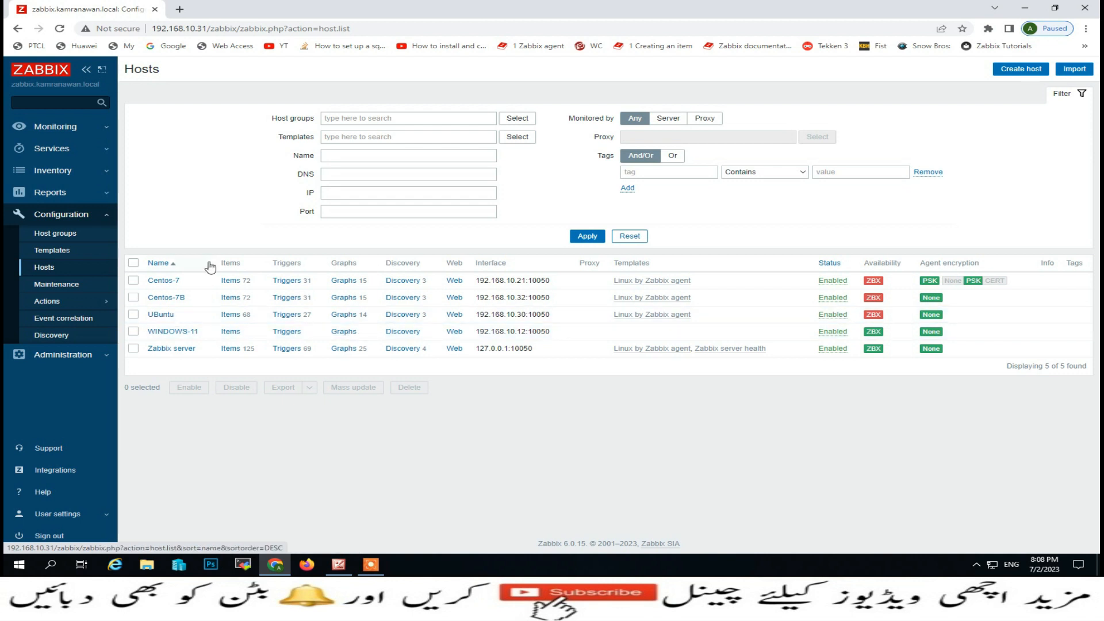
click(171, 332)
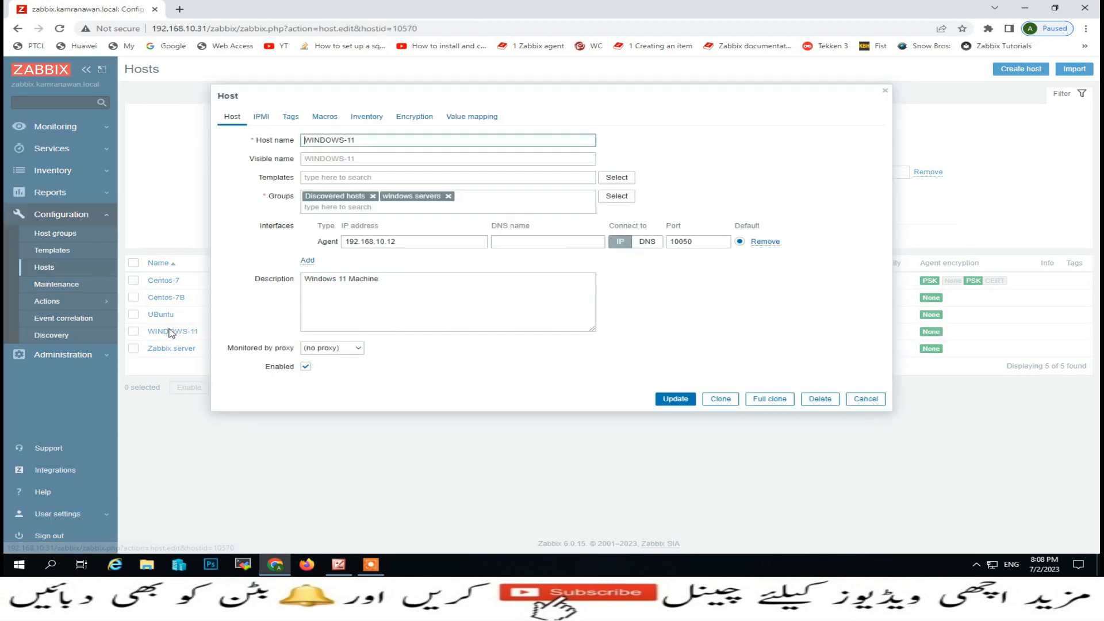
click(614, 181)
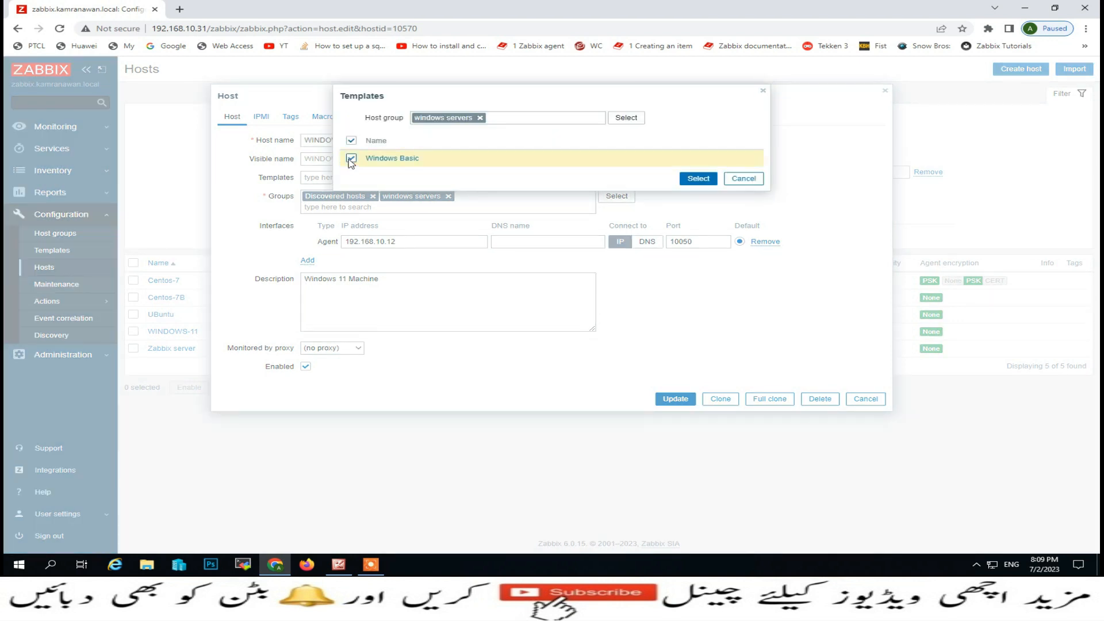
click(698, 178)
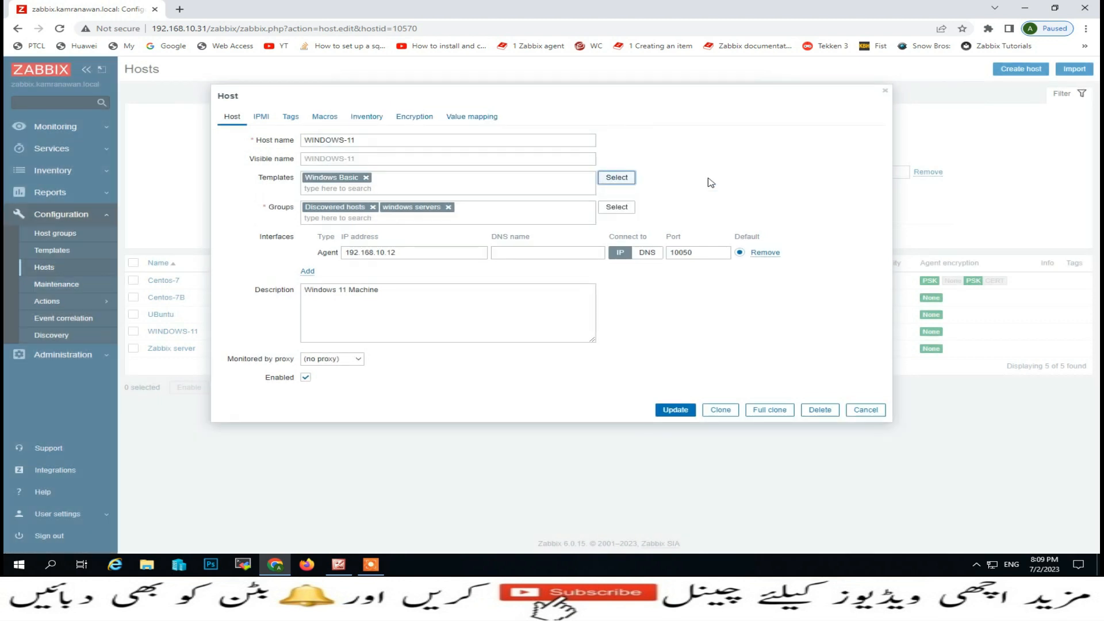
click(671, 411)
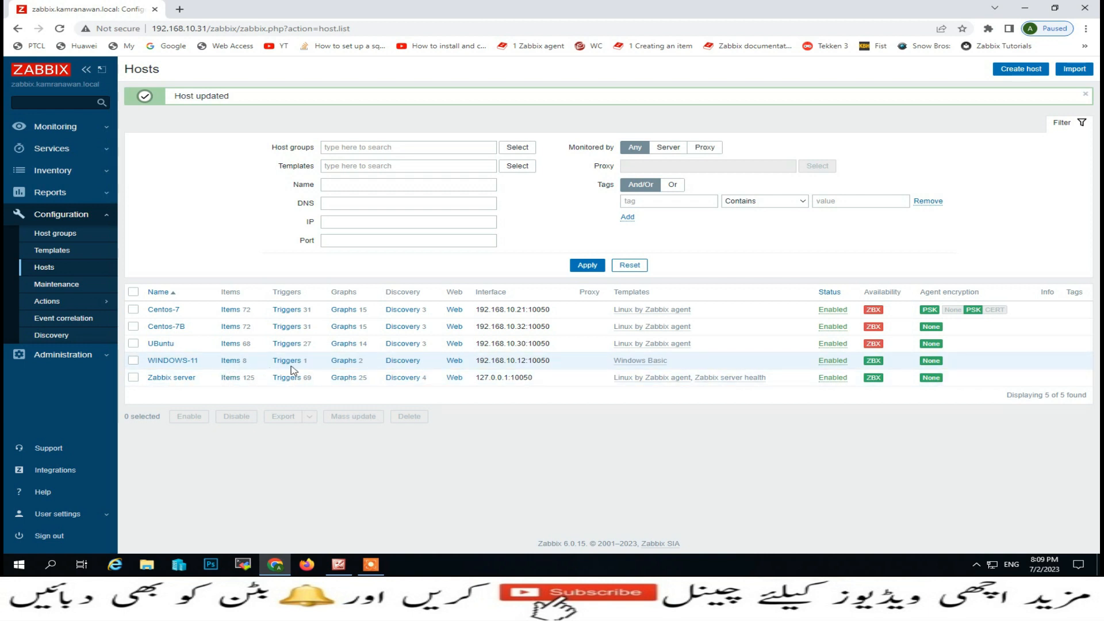
Check the items, triggers and graphs that the WINDOWS-11 host inherits from the Windows Basic template
click(240, 361)
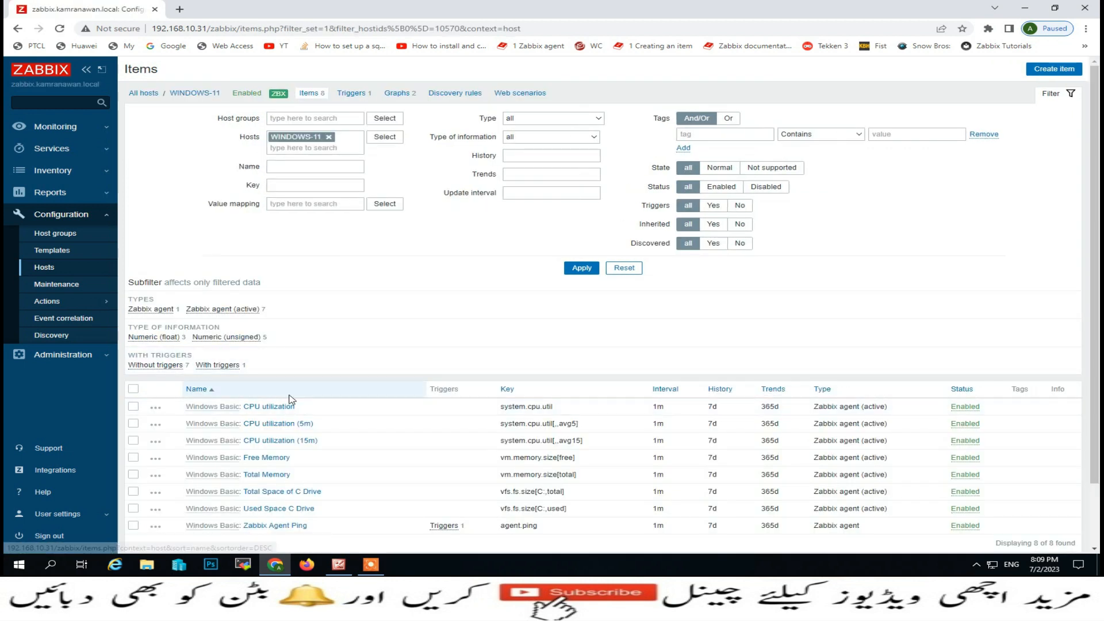
scroll(289, 398, down, 2)
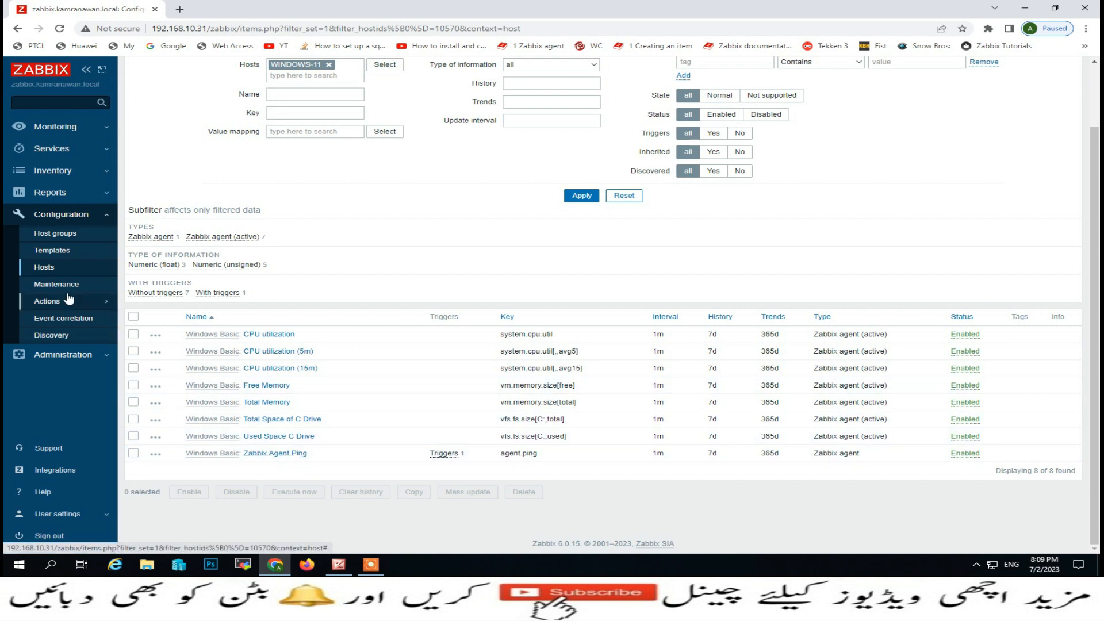
click(58, 269)
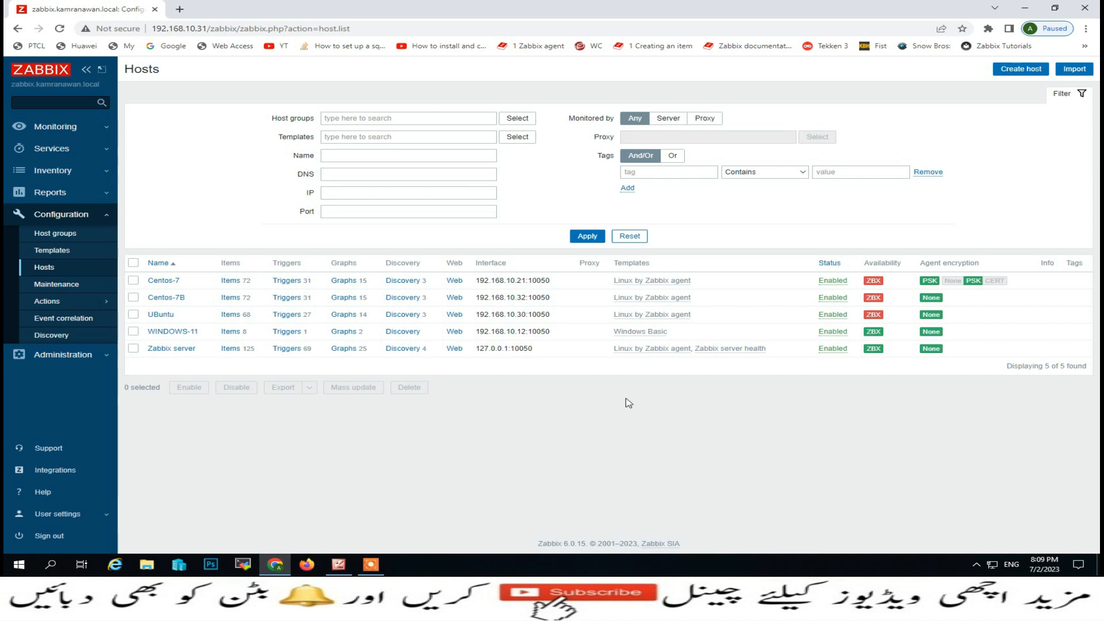
click(225, 332)
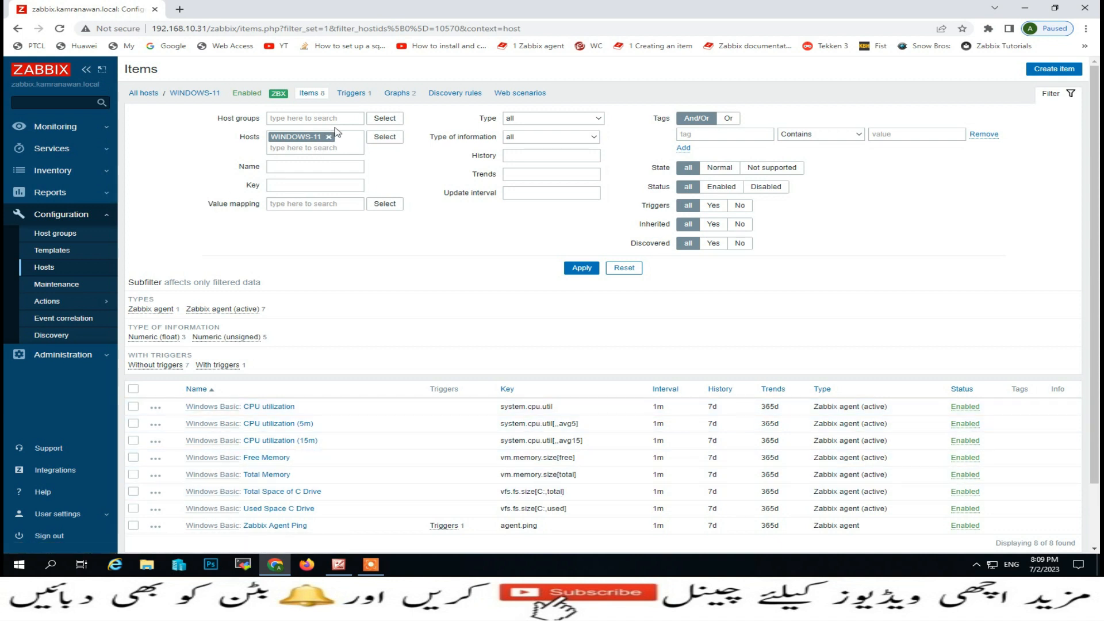
click(347, 96)
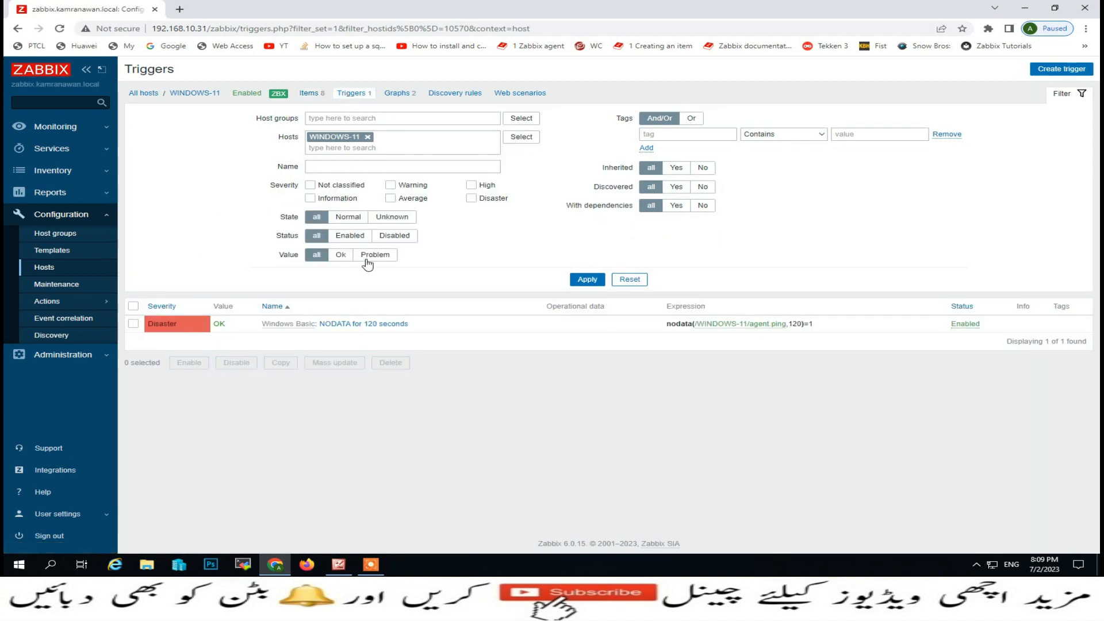
click(400, 95)
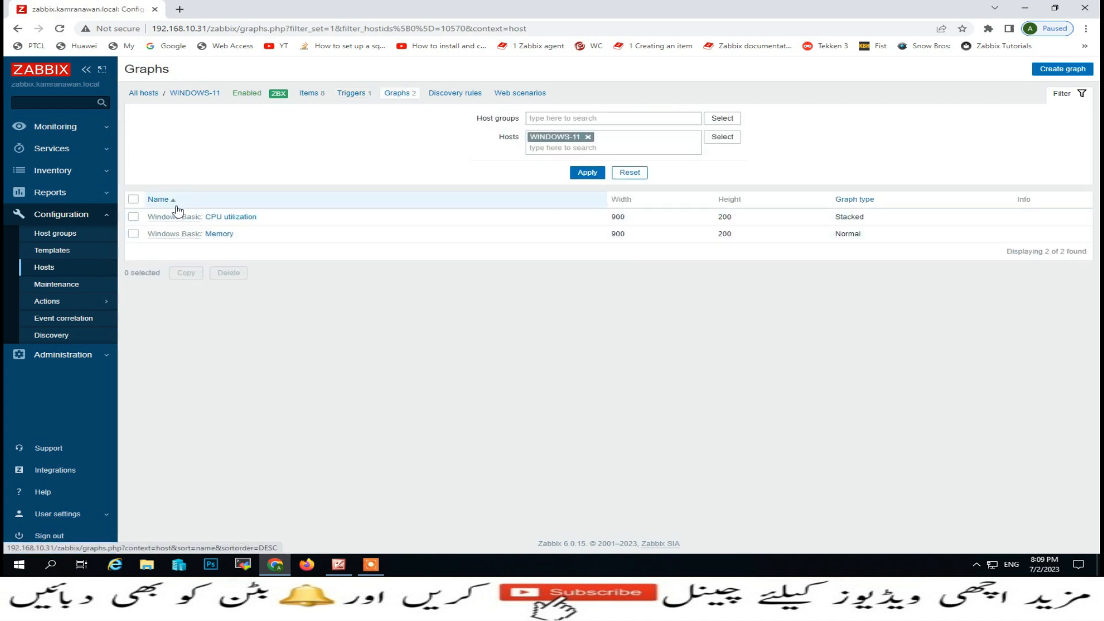
View the Windows Basic template's properties without changing them, and list the hosts linked to the template
click(68, 269)
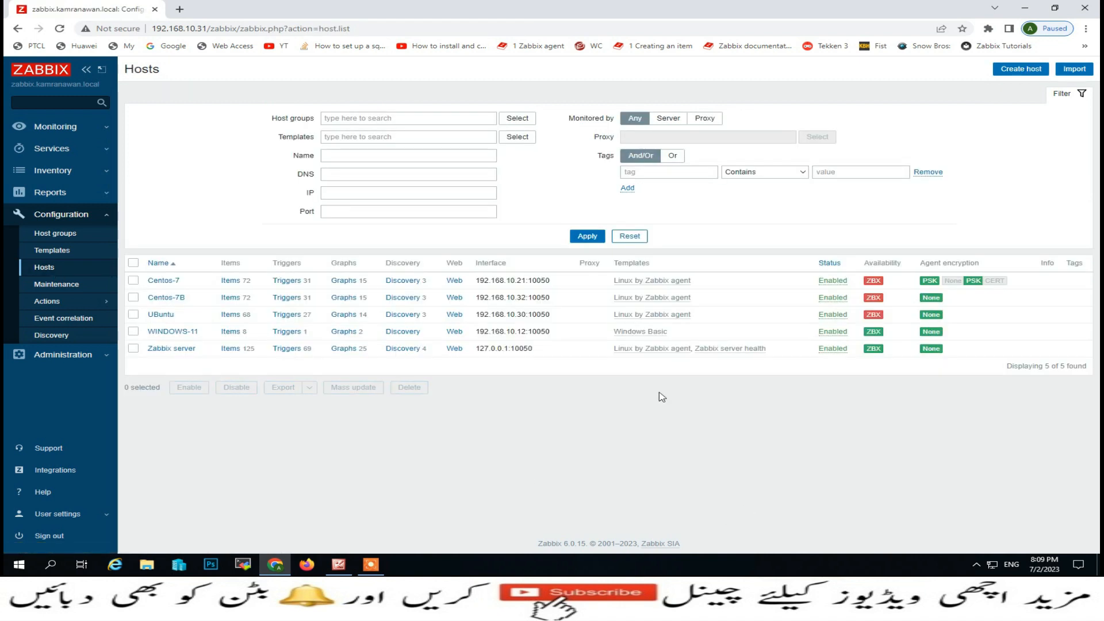
click(646, 333)
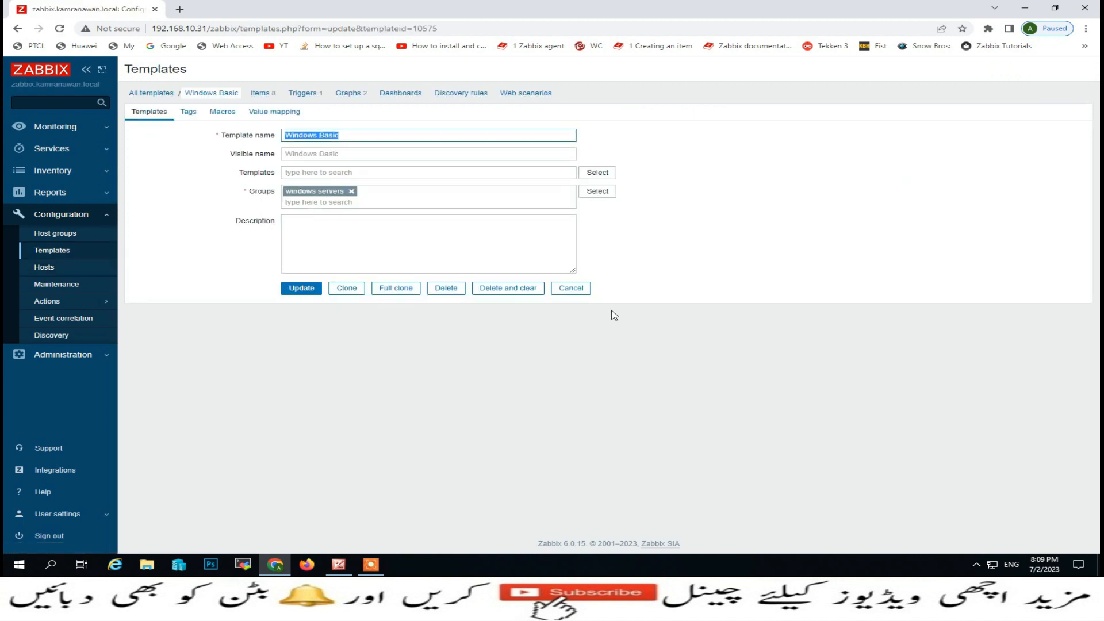
click(577, 291)
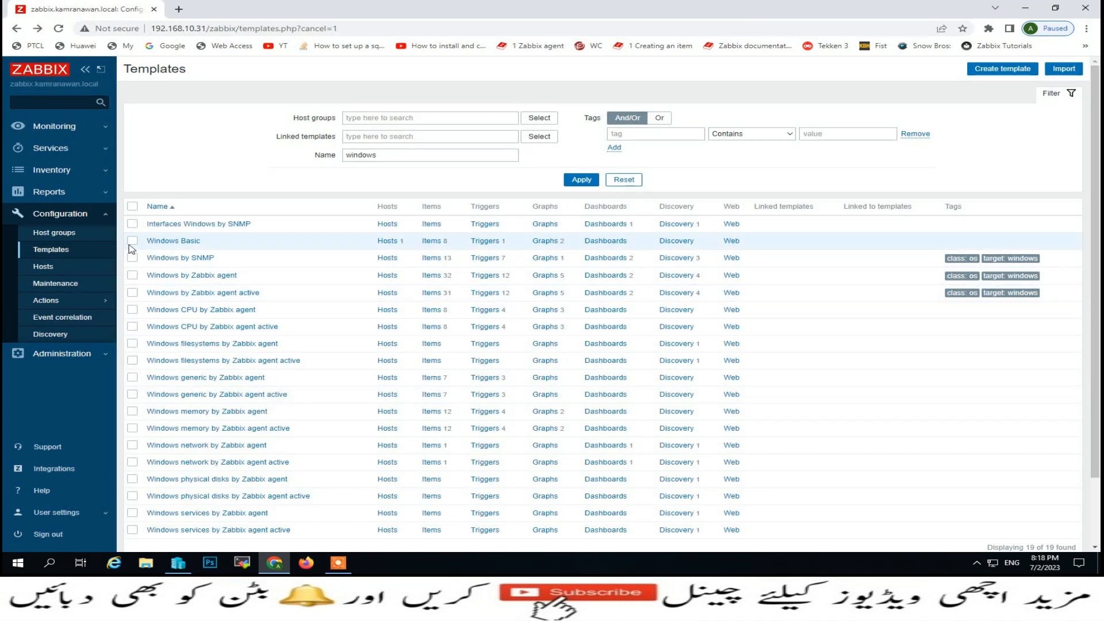
click(132, 242)
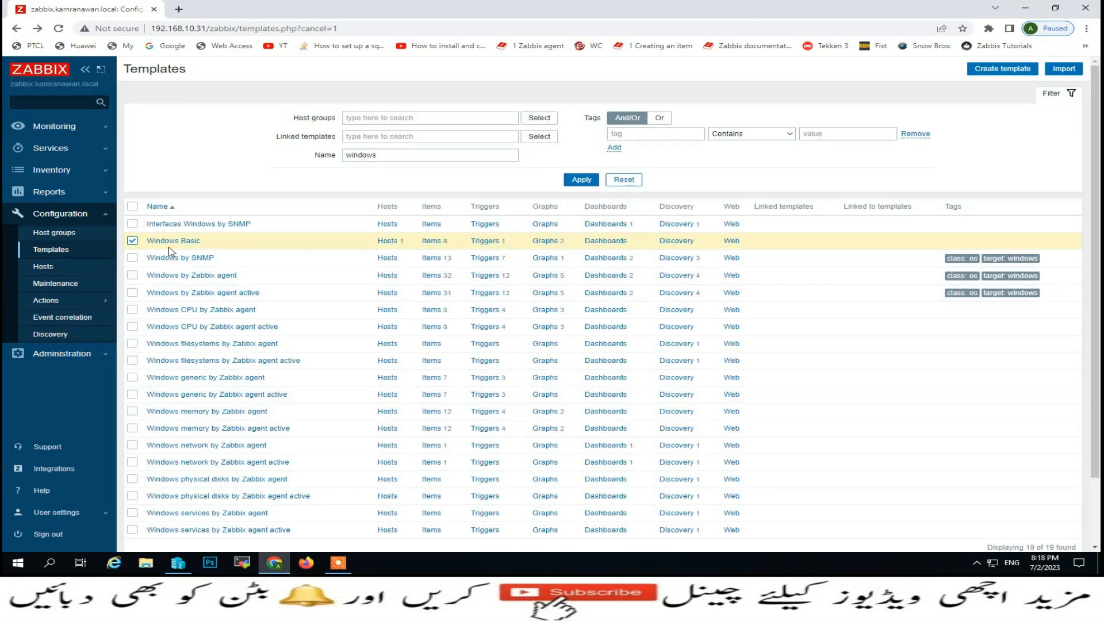
click(387, 242)
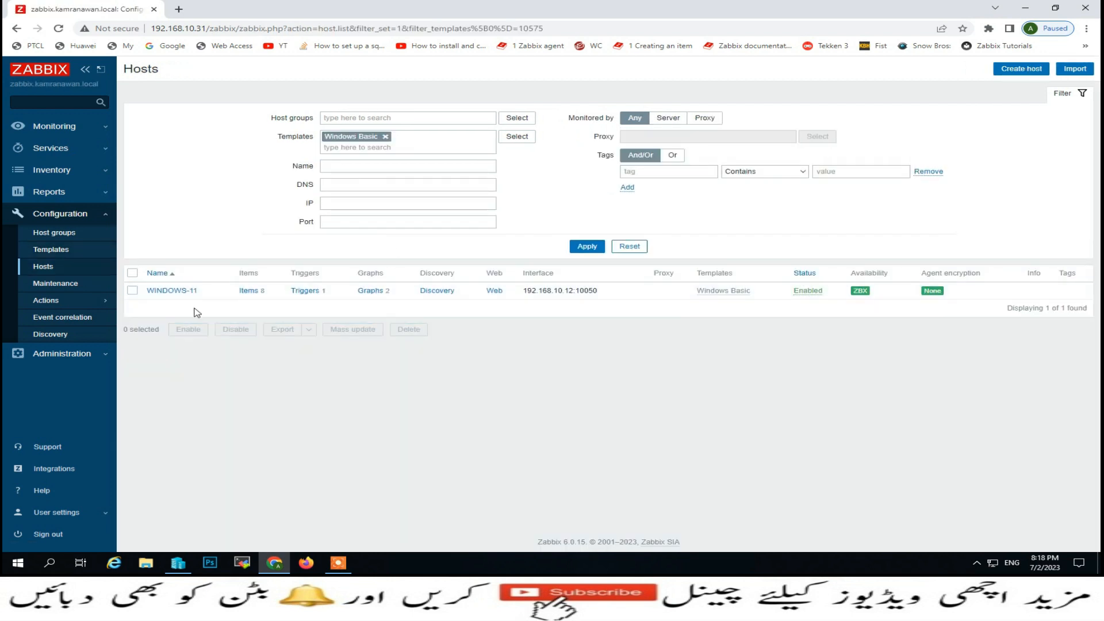